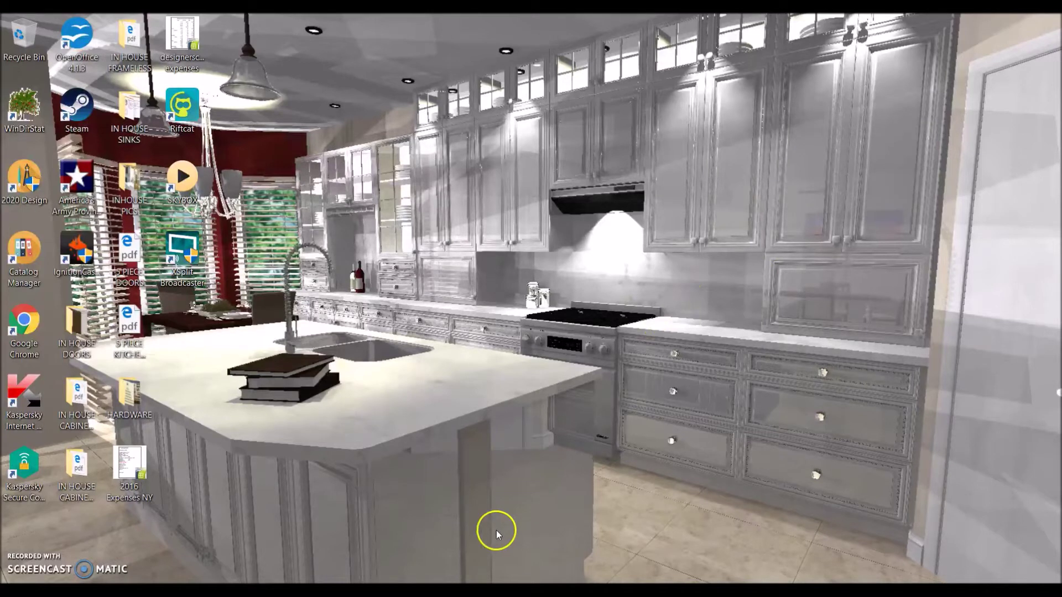
# Step: Switch to the 2020 Design project, view the kitchen in the 2020 Rendering Module and close the rendering
pyautogui.moveTo(426, 575)
pyautogui.moveTo(464, 578)
pyautogui.click(388, 530)
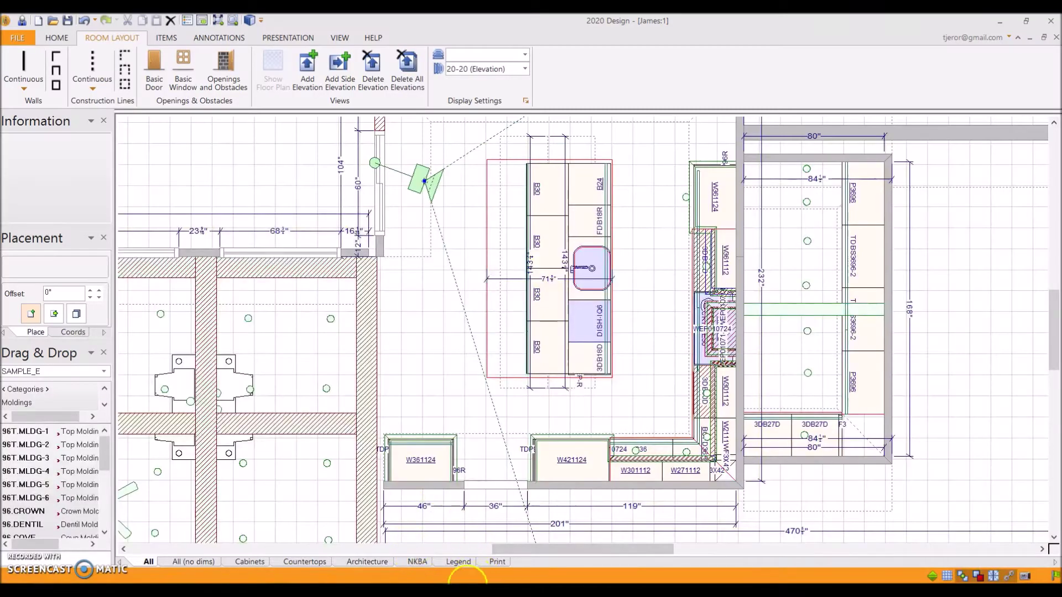
pyautogui.moveTo(468, 578)
pyautogui.click(525, 465)
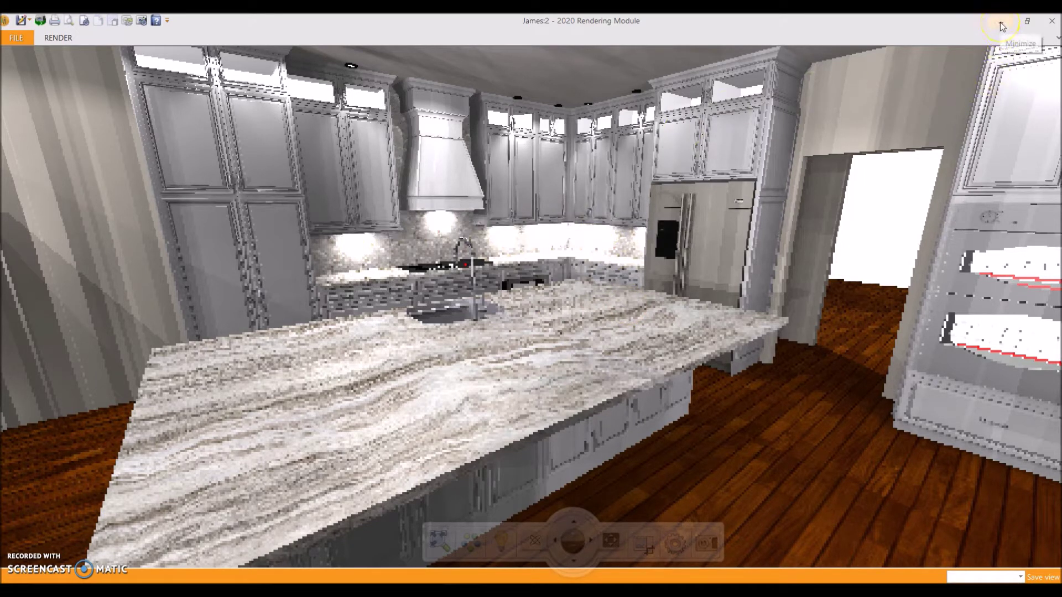
pyautogui.click(1051, 21)
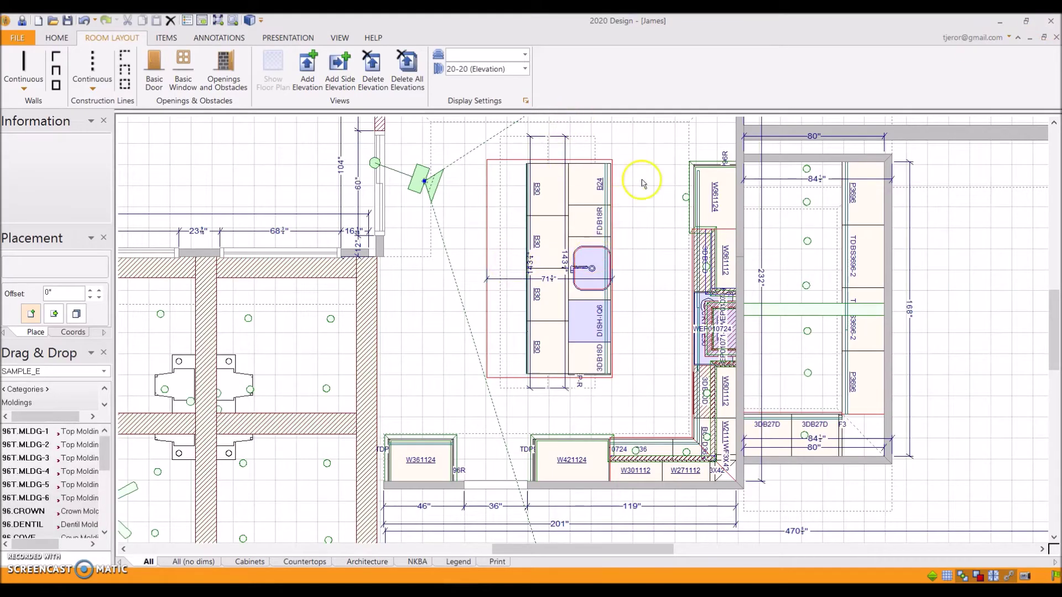
# Step: Review the SAMPLE_E_1 catalog styles in Styles and Pricing and look at the finish choices for Species Premium without changing the selection
pyautogui.click(166, 40)
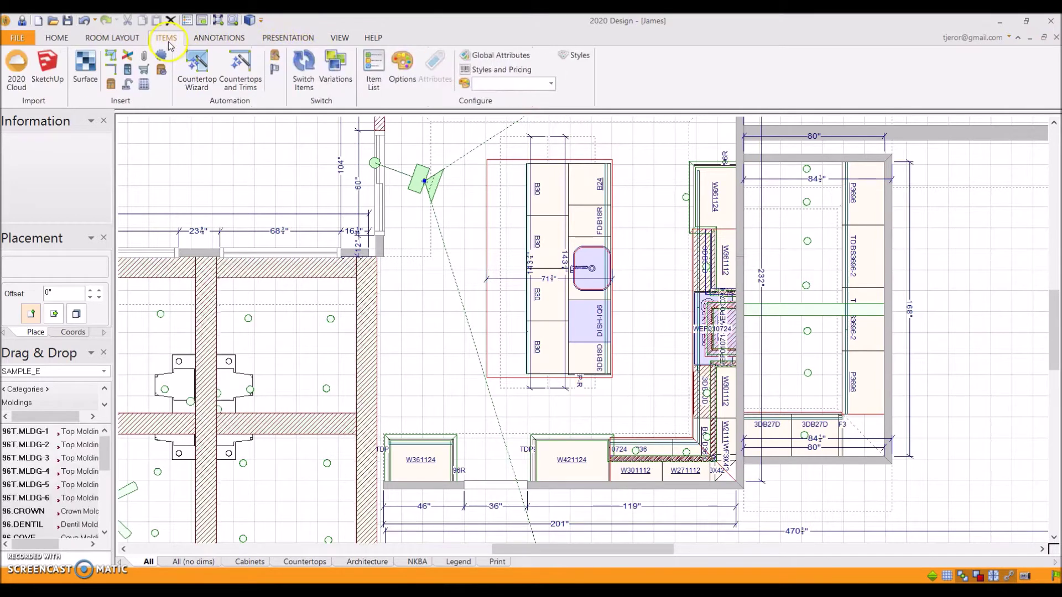
pyautogui.click(481, 75)
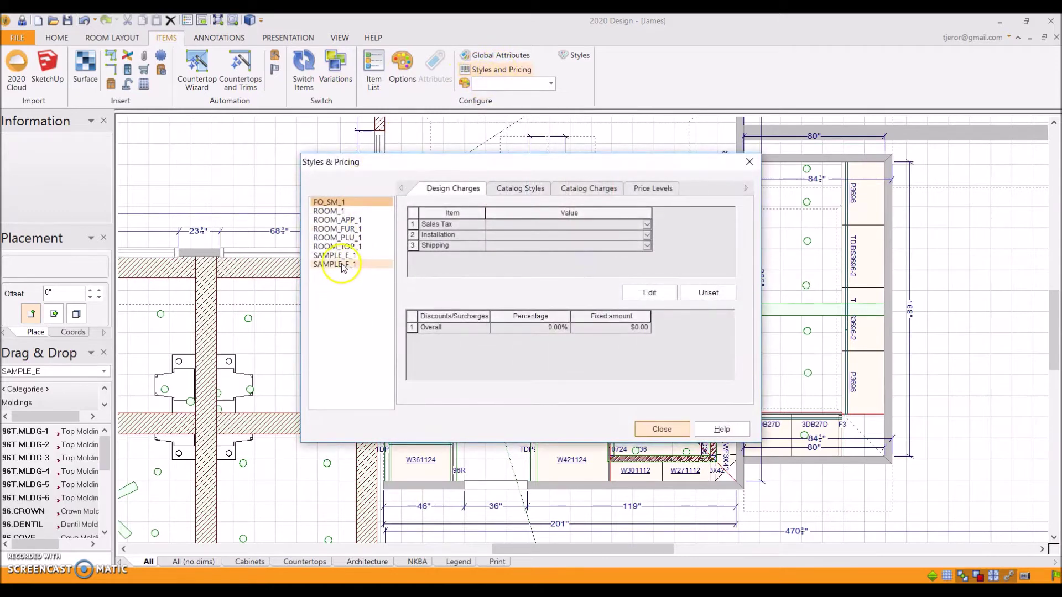
pyautogui.click(334, 256)
pyautogui.click(517, 189)
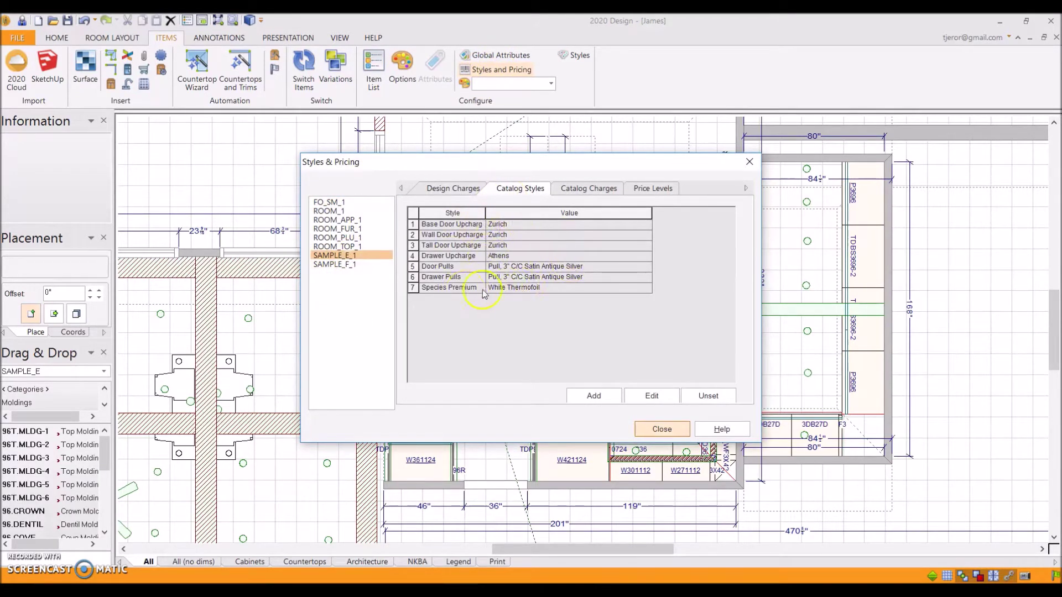
pyautogui.click(542, 289)
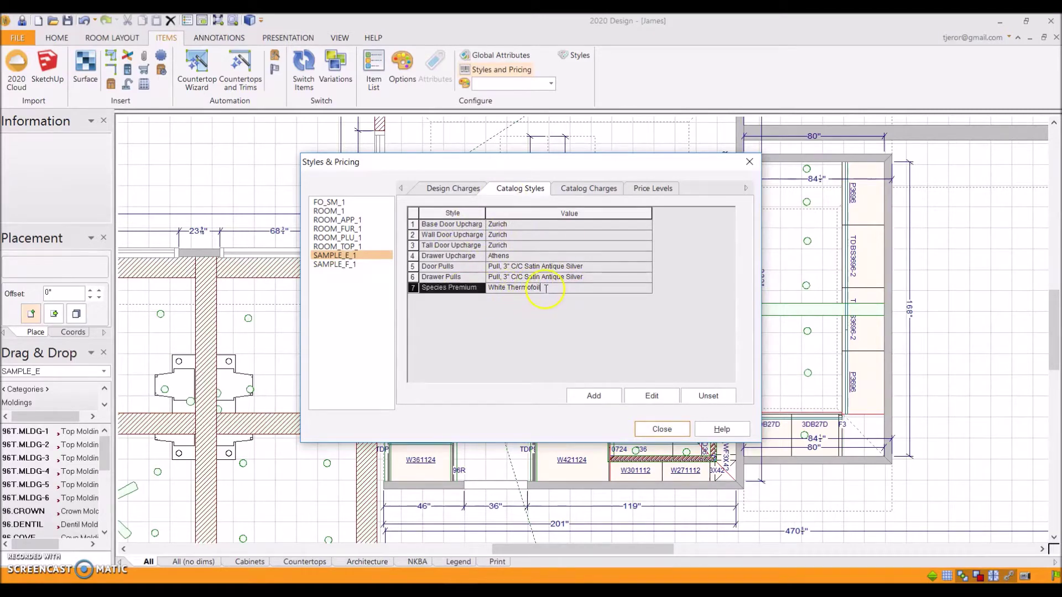
pyautogui.doubleClick(480, 289)
pyautogui.click(692, 389)
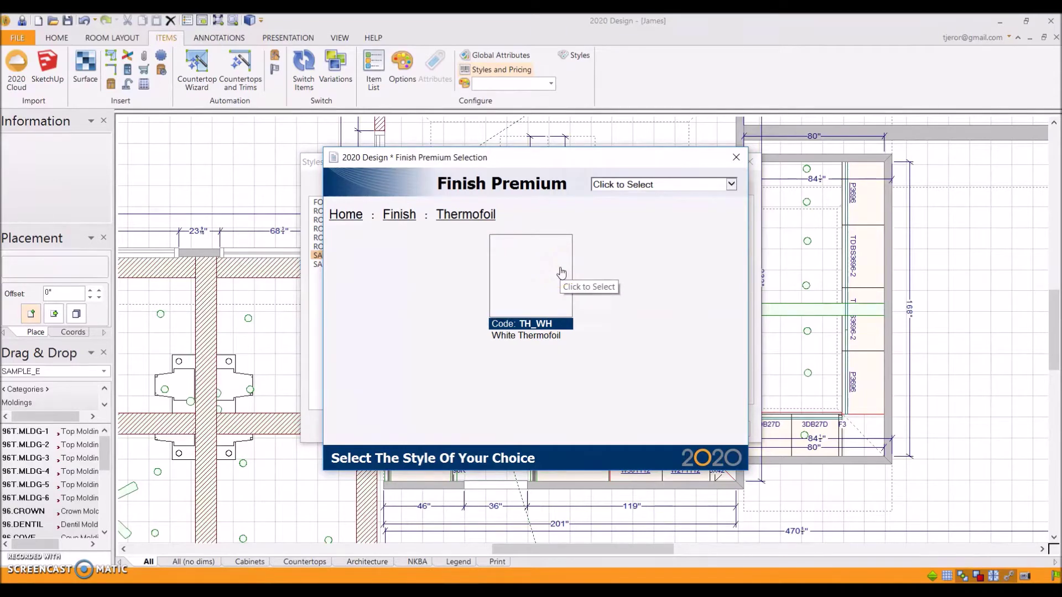
pyautogui.click(734, 157)
pyautogui.click(750, 160)
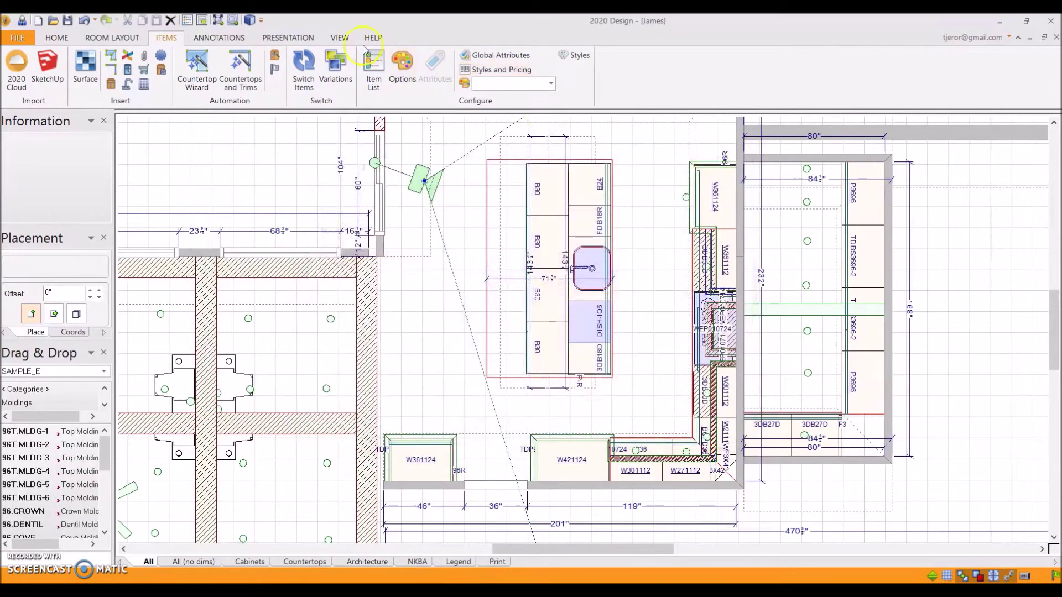
# Step: Reset all global attributes, with the SAMPLE_E_1 catalog's textures shown, and close the attributes dialog
pyautogui.click(221, 37)
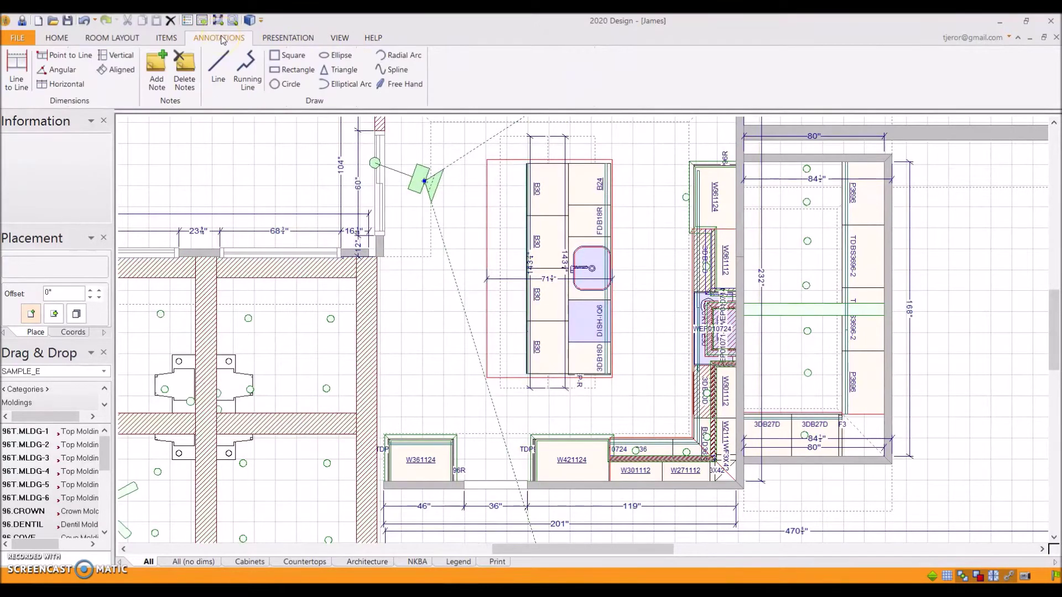
pyautogui.click(176, 38)
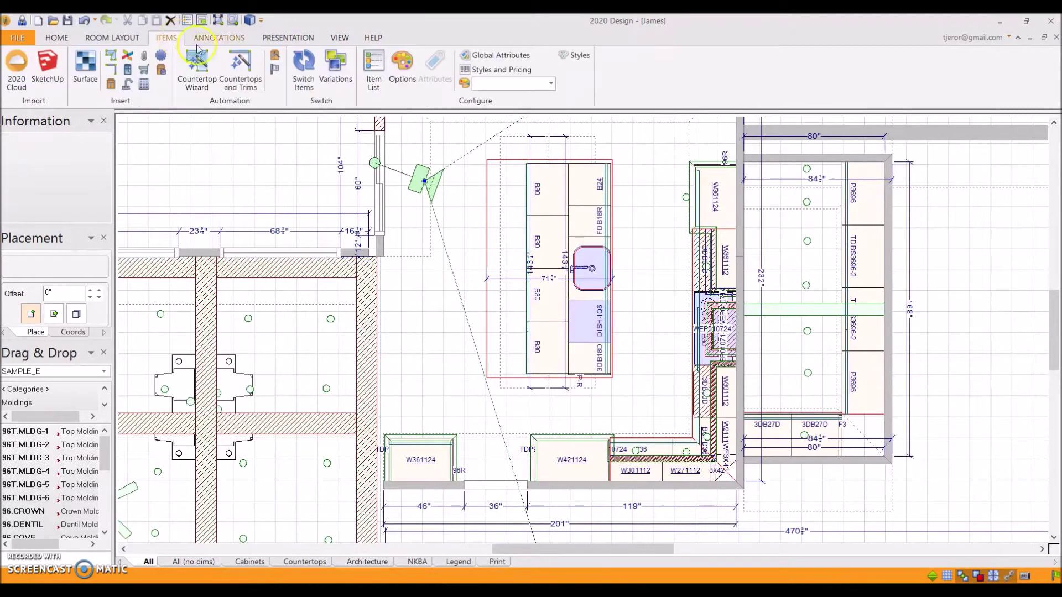
pyautogui.click(519, 56)
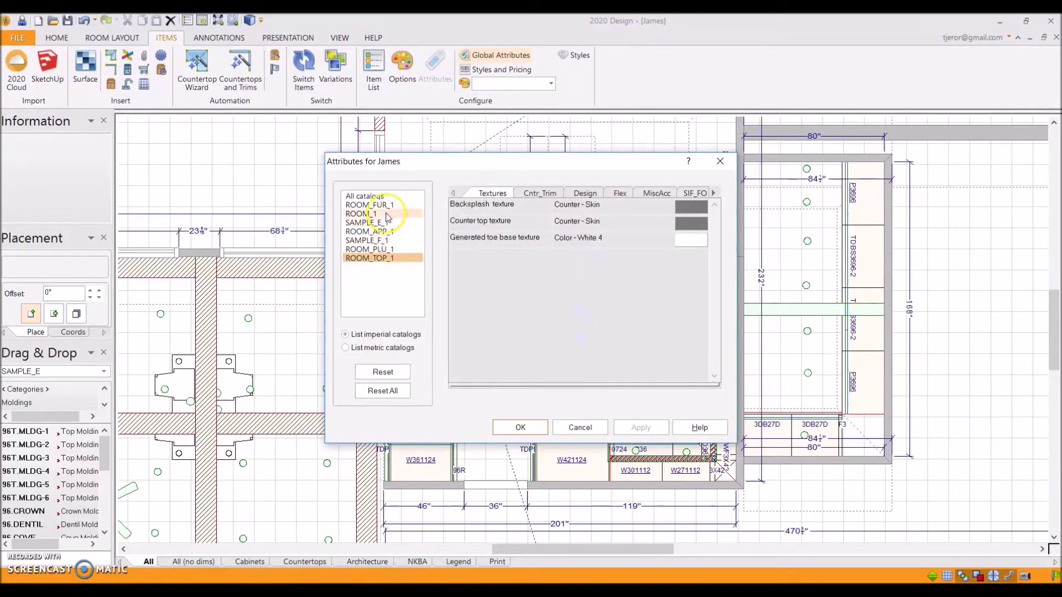
pyautogui.click(387, 223)
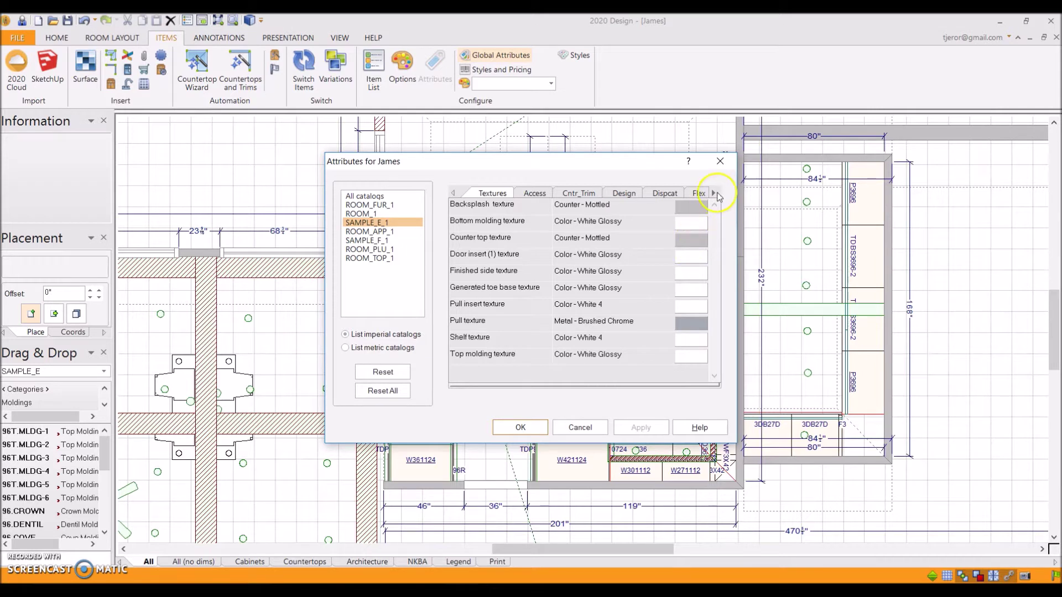
pyautogui.click(677, 244)
pyautogui.click(391, 396)
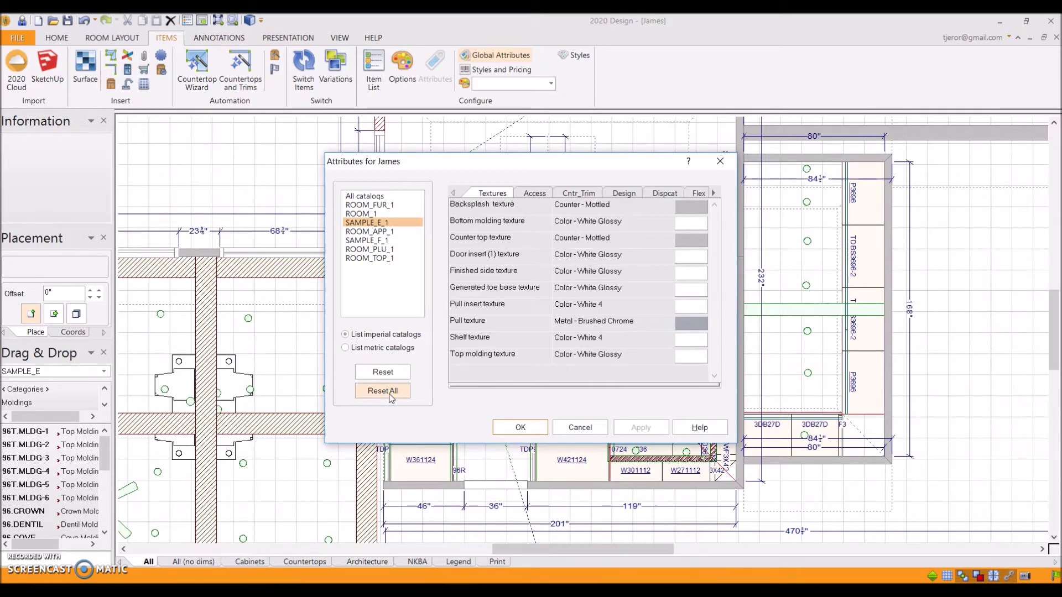
pyautogui.click(520, 311)
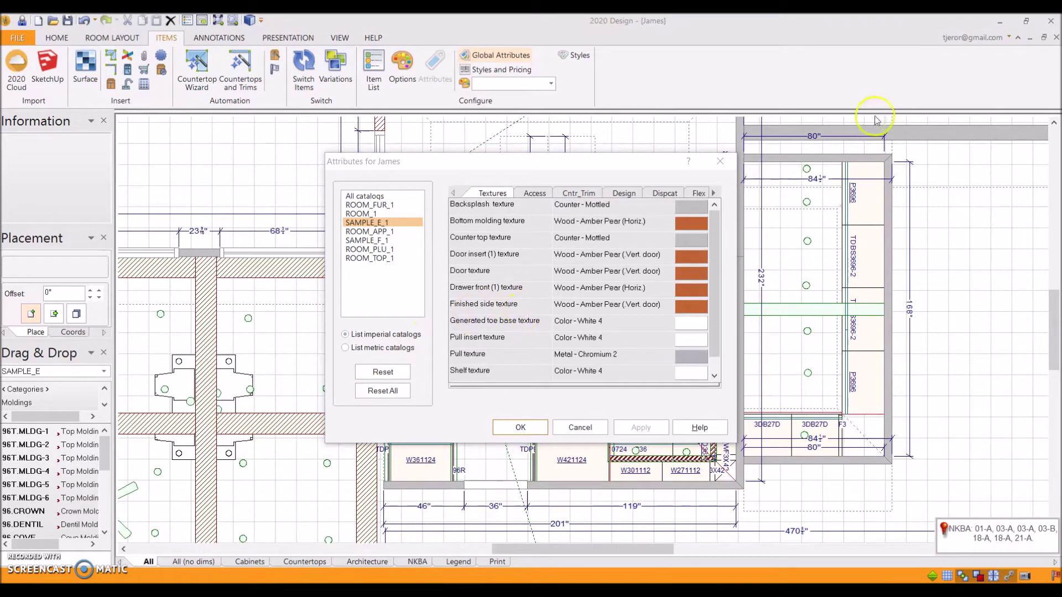
pyautogui.click(719, 162)
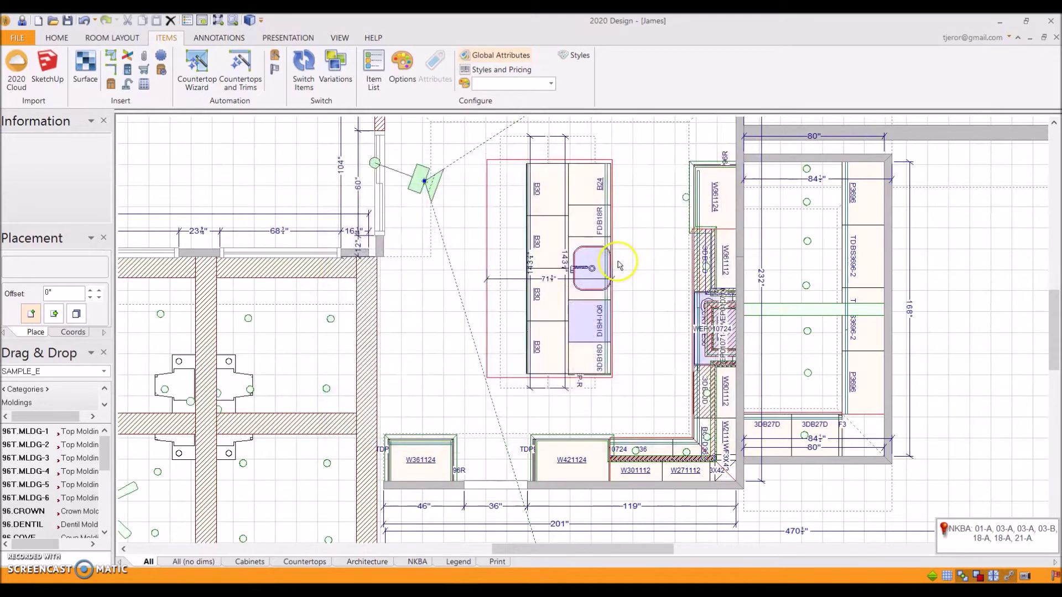
# Step: Render the kitchen to check the reset finishes, and recheck the SAMPLE_E_1 catalog styles in Styles and Pricing
pyautogui.click(249, 21)
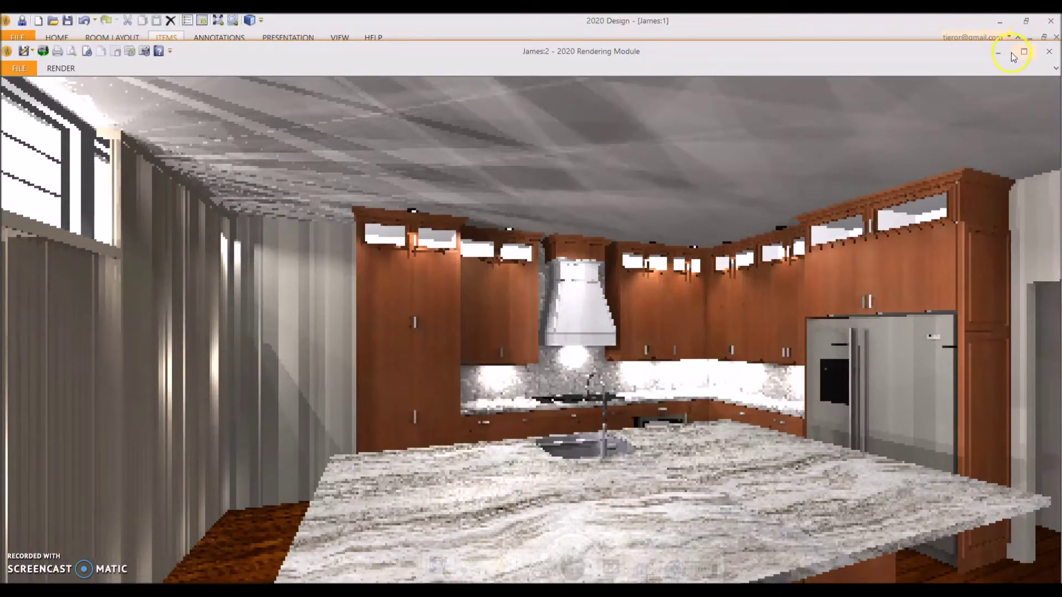
pyautogui.click(1049, 52)
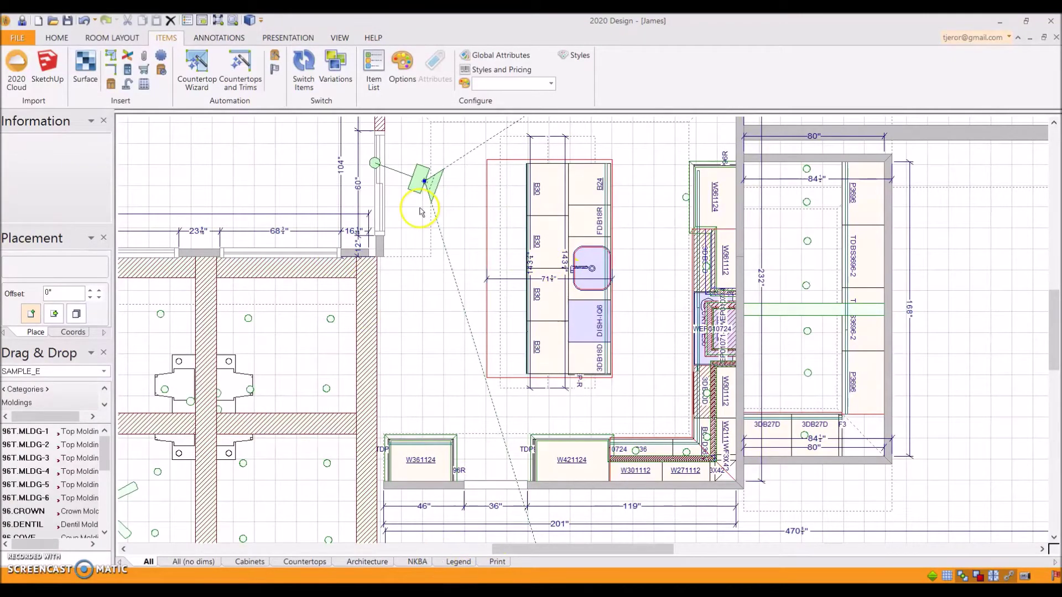
pyautogui.click(500, 70)
pyautogui.click(335, 255)
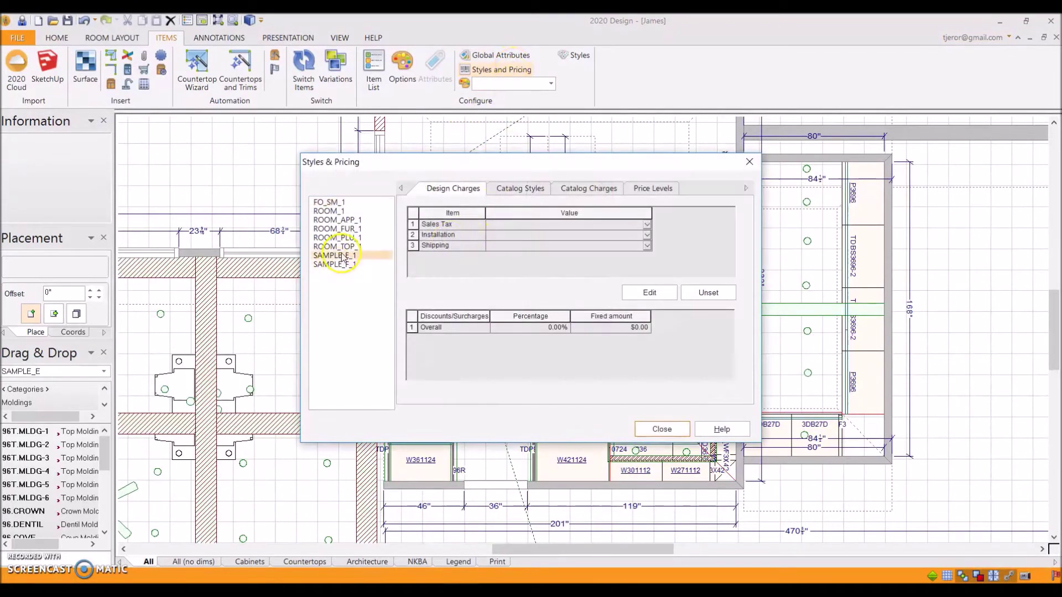
pyautogui.click(523, 188)
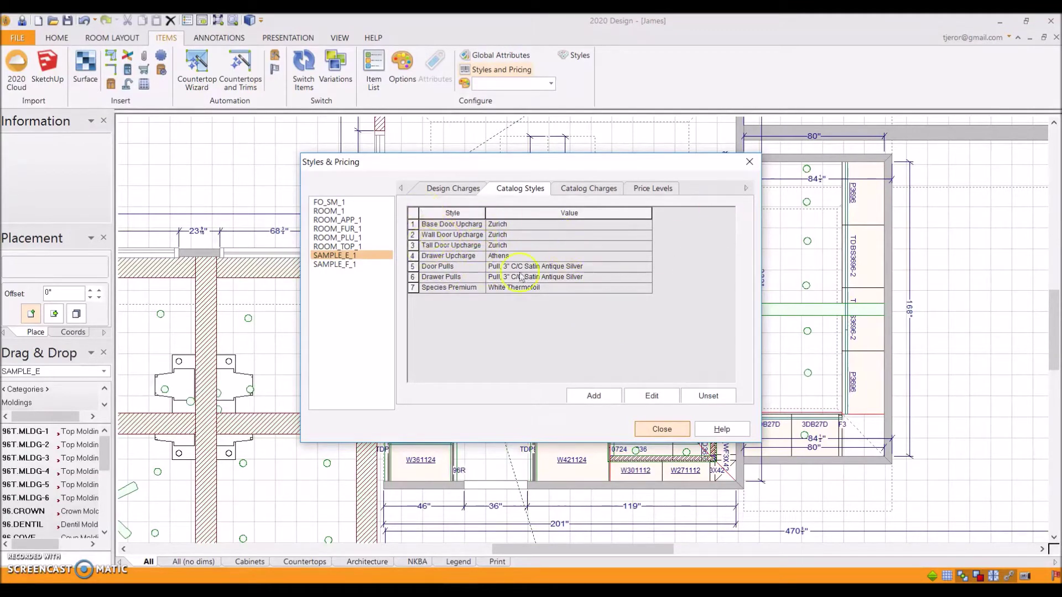
pyautogui.click(750, 162)
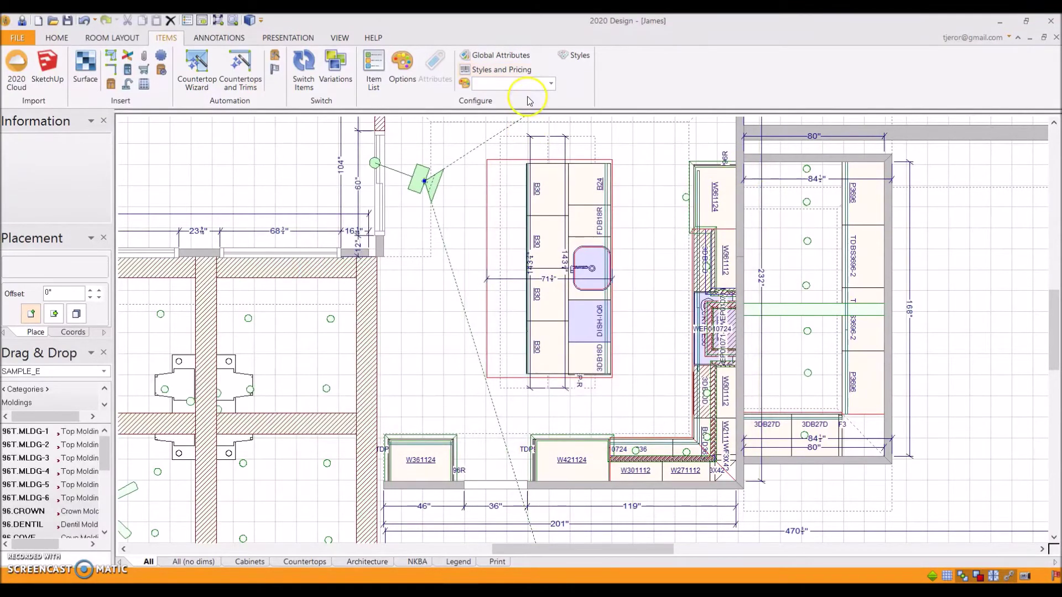
# Step: Set the base door style of the SAMPLE_E_1 catalog to style 12 in Global Attributes
pyautogui.click(520, 57)
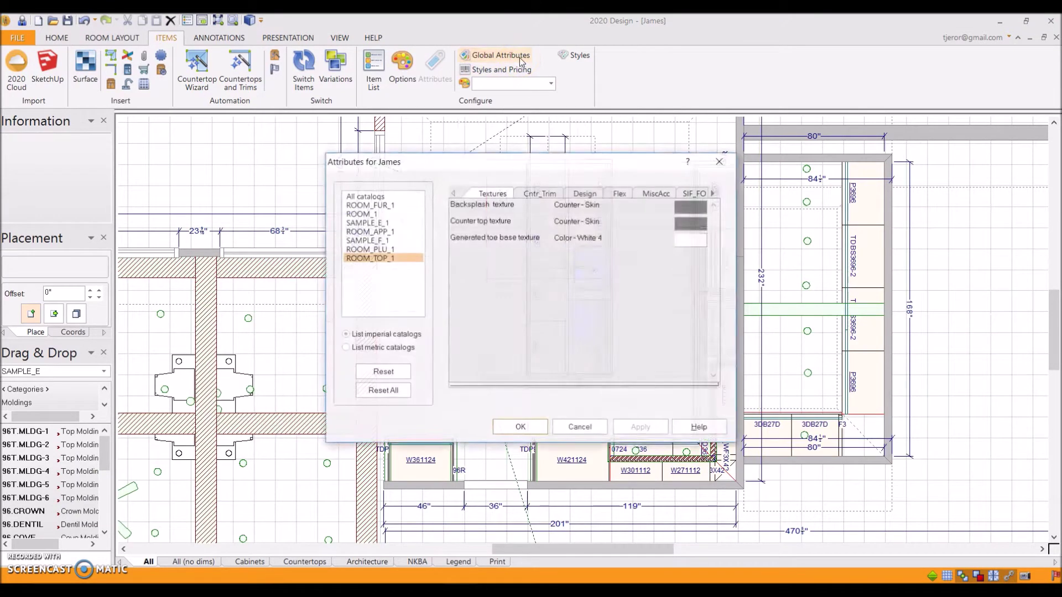
pyautogui.click(379, 256)
pyautogui.click(367, 223)
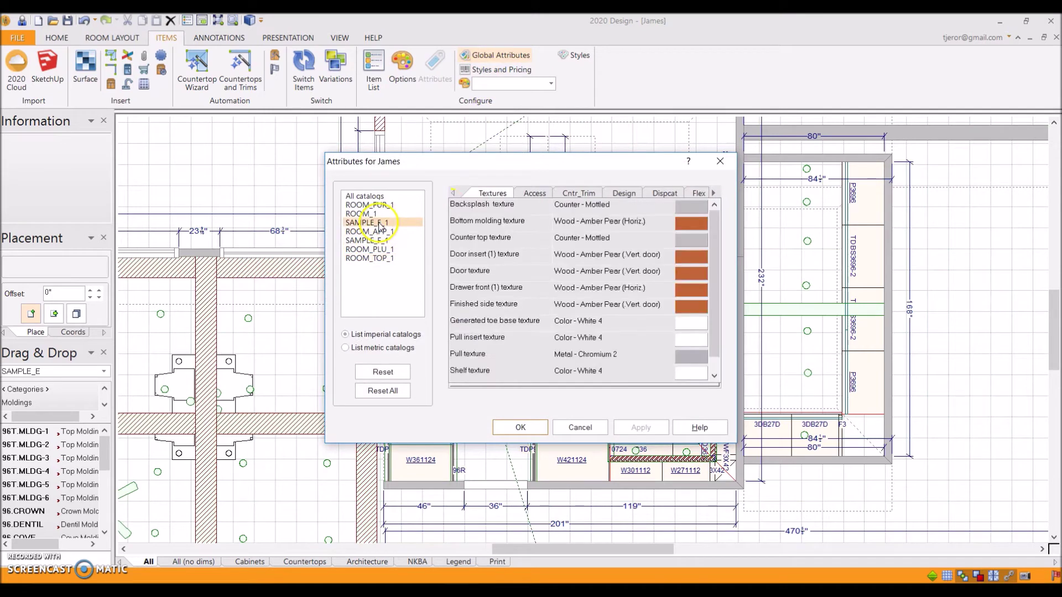
pyautogui.click(713, 192)
pyautogui.click(713, 192)
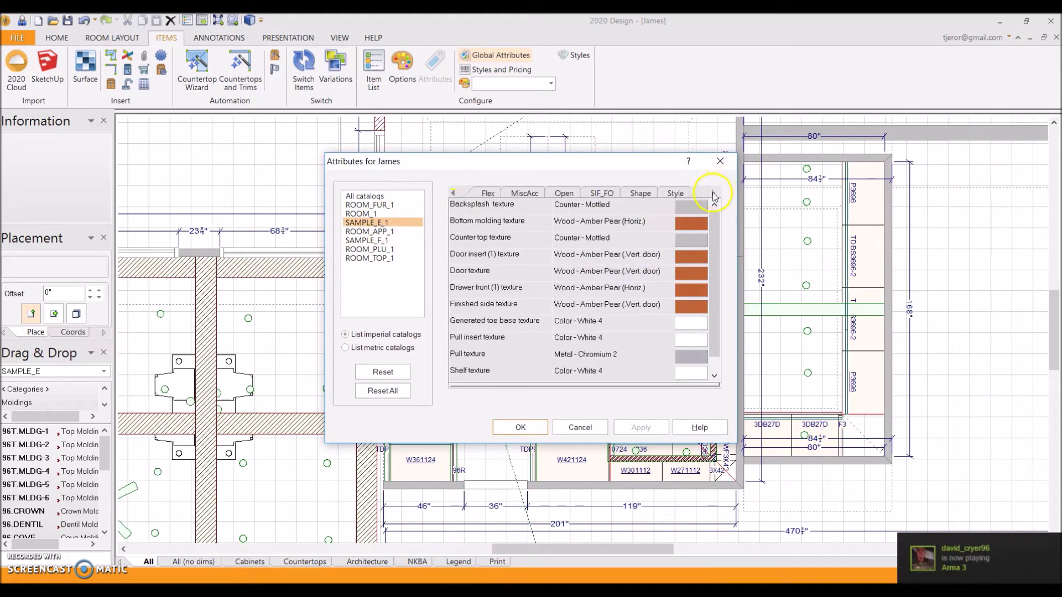
pyautogui.click(674, 193)
pyautogui.click(699, 223)
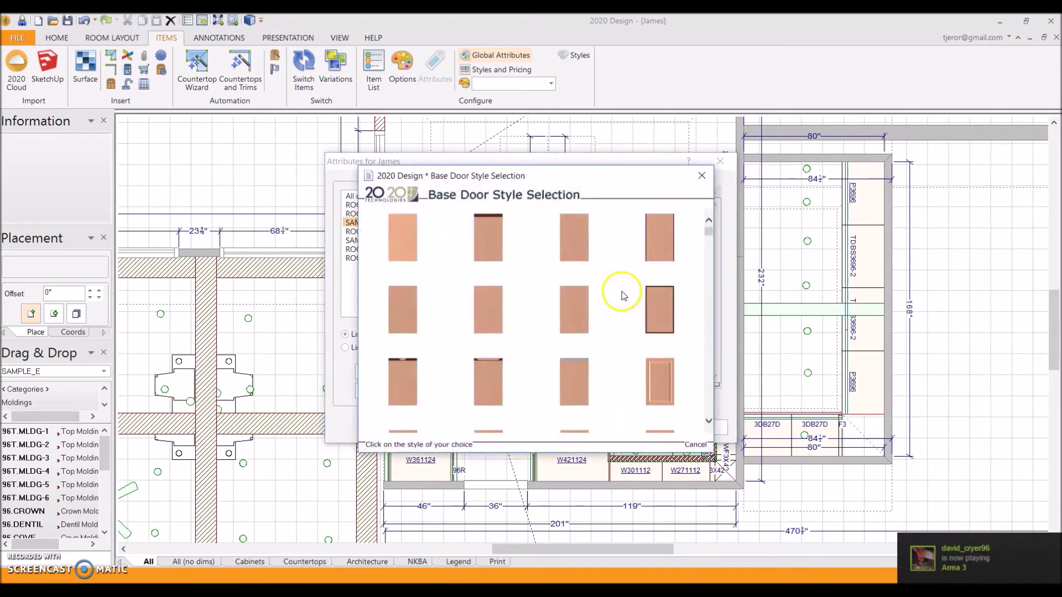
pyautogui.click(666, 387)
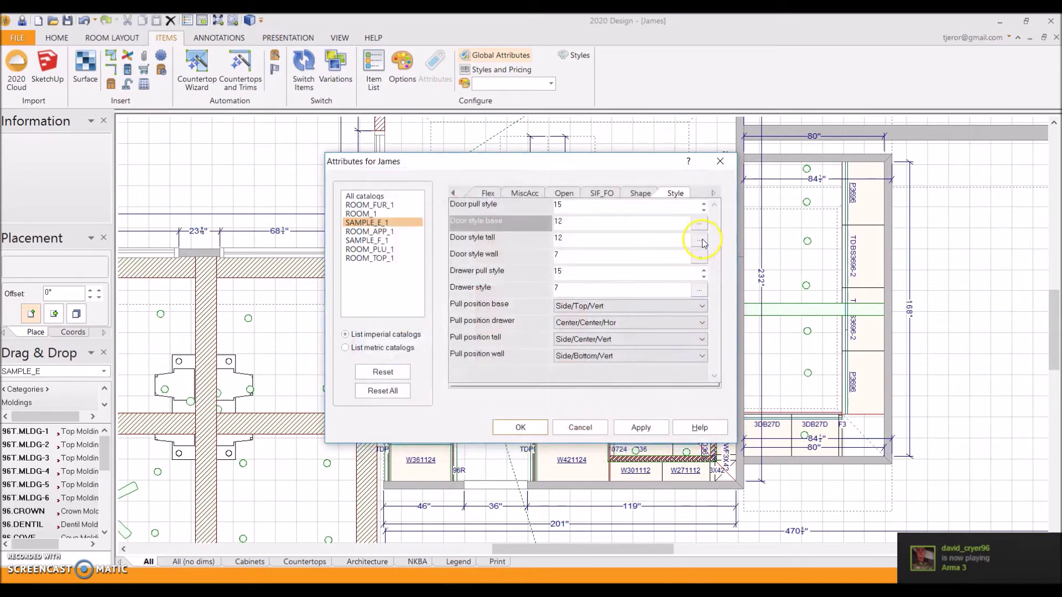
# Step: Set the wall door style and the drawer style of SAMPLE_E_1 to 12 and apply the changes
pyautogui.click(699, 257)
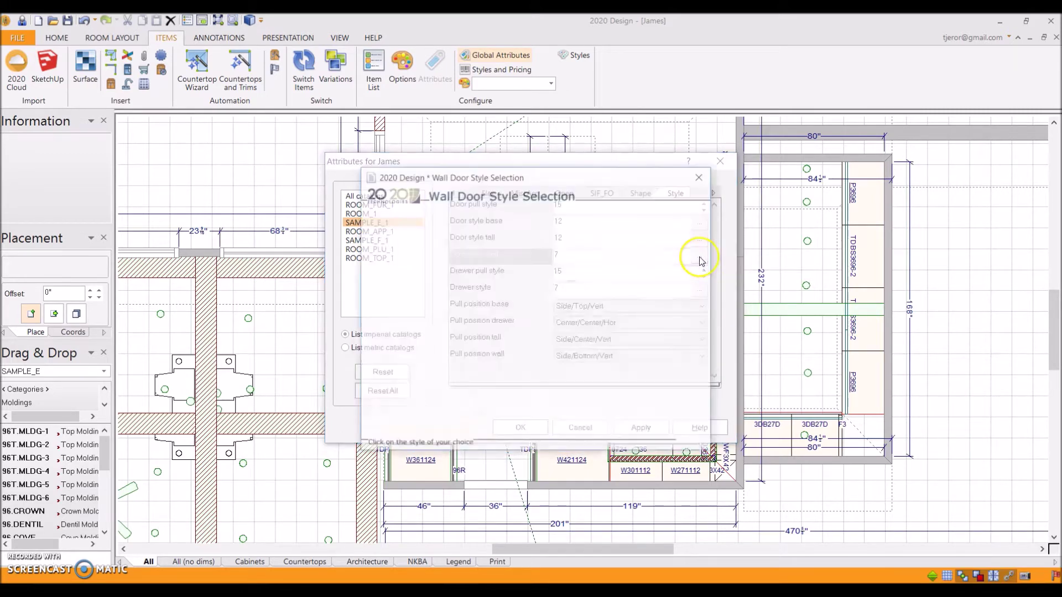
pyautogui.click(662, 381)
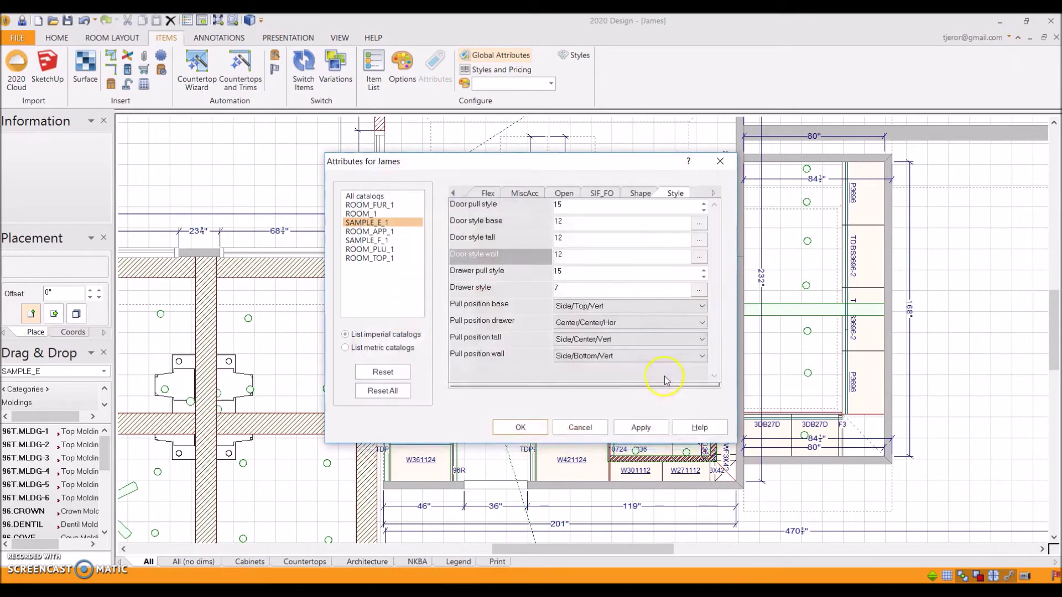
pyautogui.click(699, 290)
pyautogui.click(668, 288)
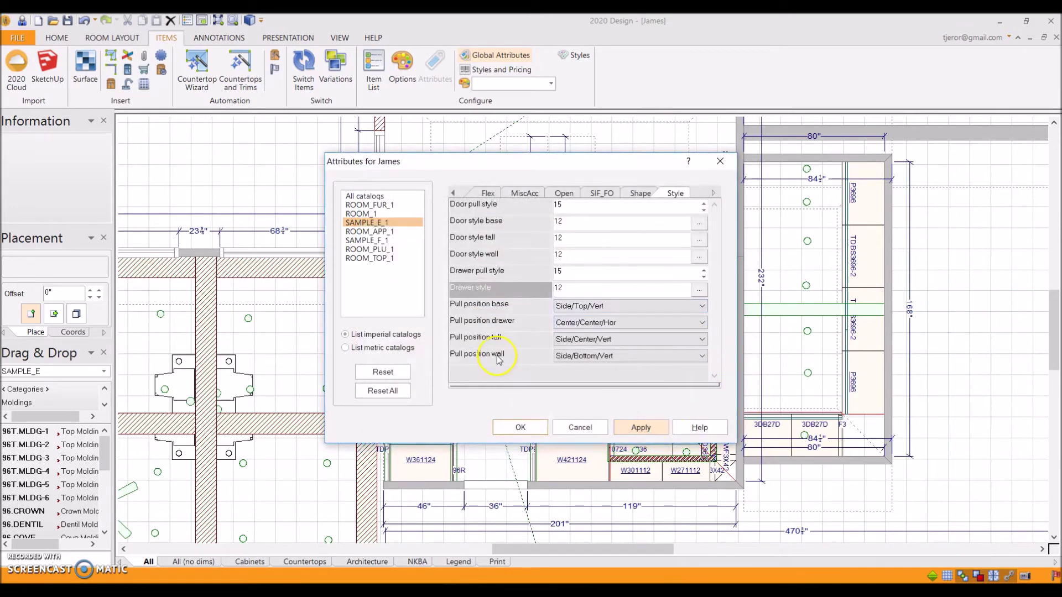
# Step: Review the texture attributes of the SAMPLE_E_1 catalog, opening and closing the texture selection for the backsplash
pyautogui.click(452, 193)
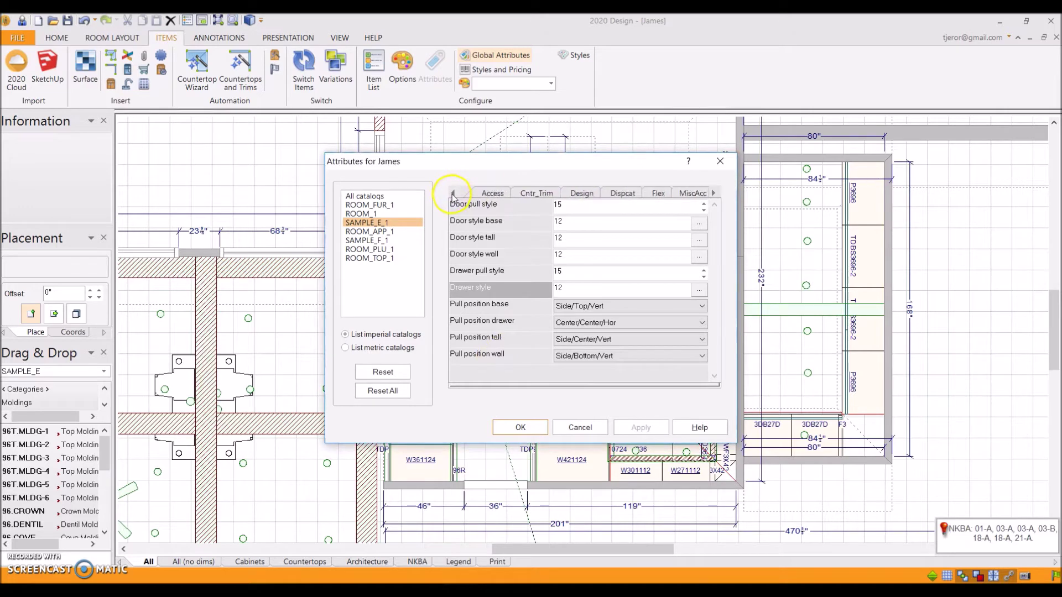
pyautogui.click(491, 193)
pyautogui.scroll(-1, 715, 274)
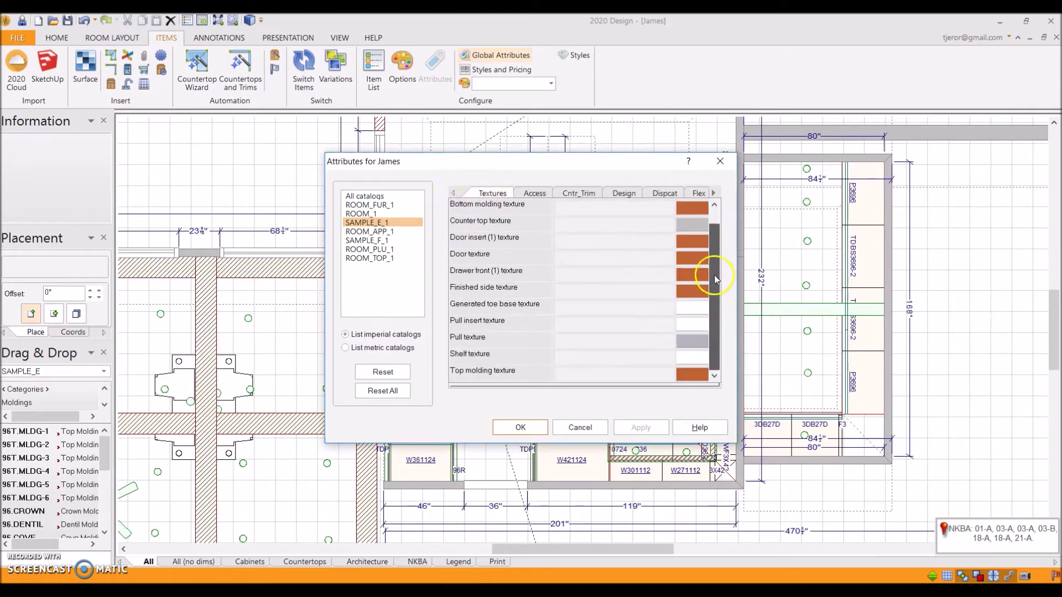
pyautogui.scroll(1, 712, 243)
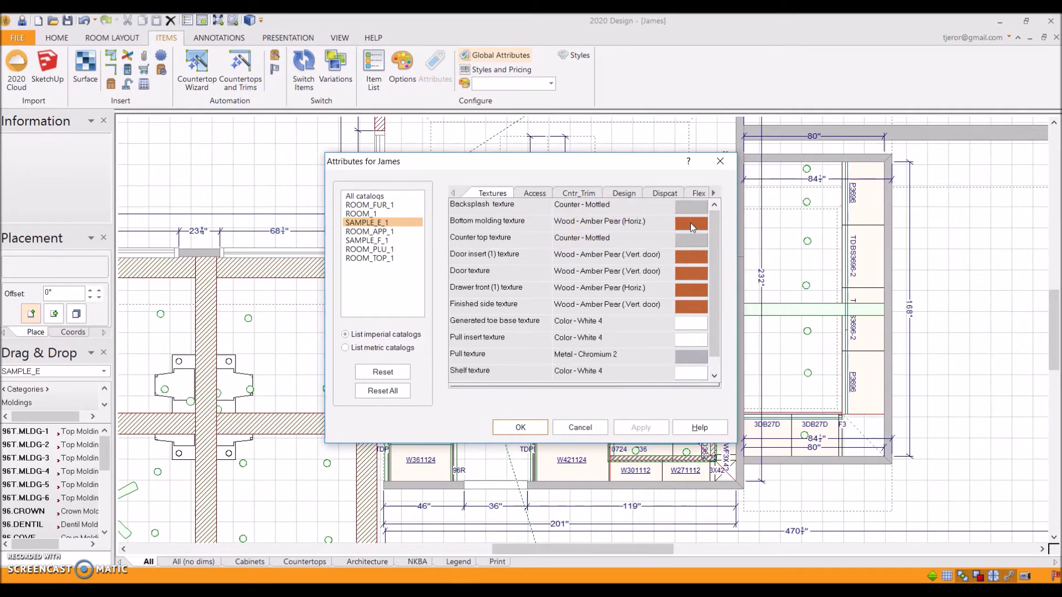
pyautogui.click(691, 208)
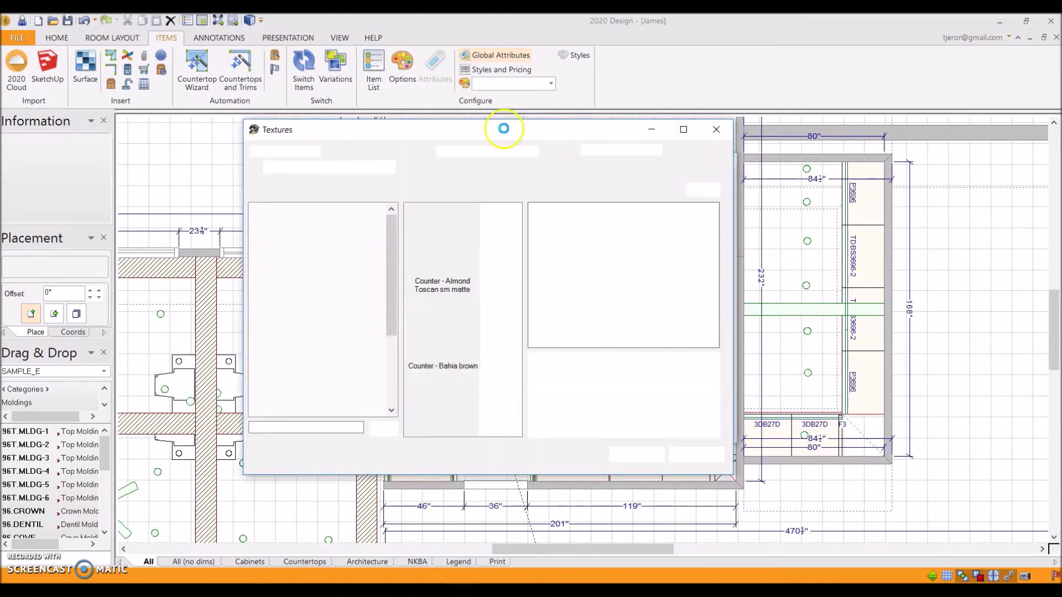
pyautogui.click(714, 130)
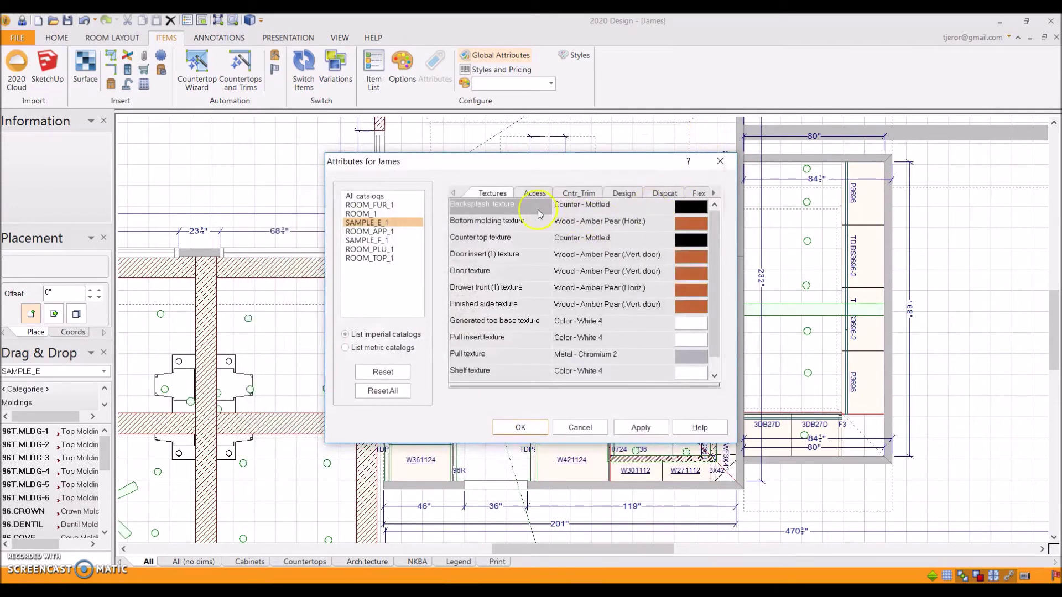
# Step: Open the backsplash texture selection and browse the COMMON catalog to the glossy generic white paints
pyautogui.click(691, 208)
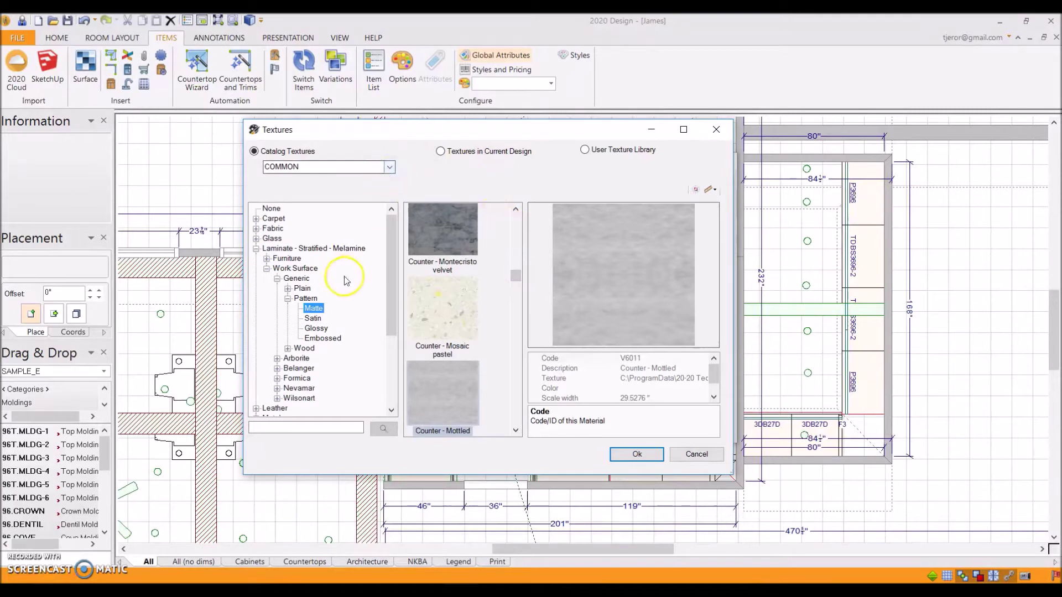
pyautogui.click(267, 269)
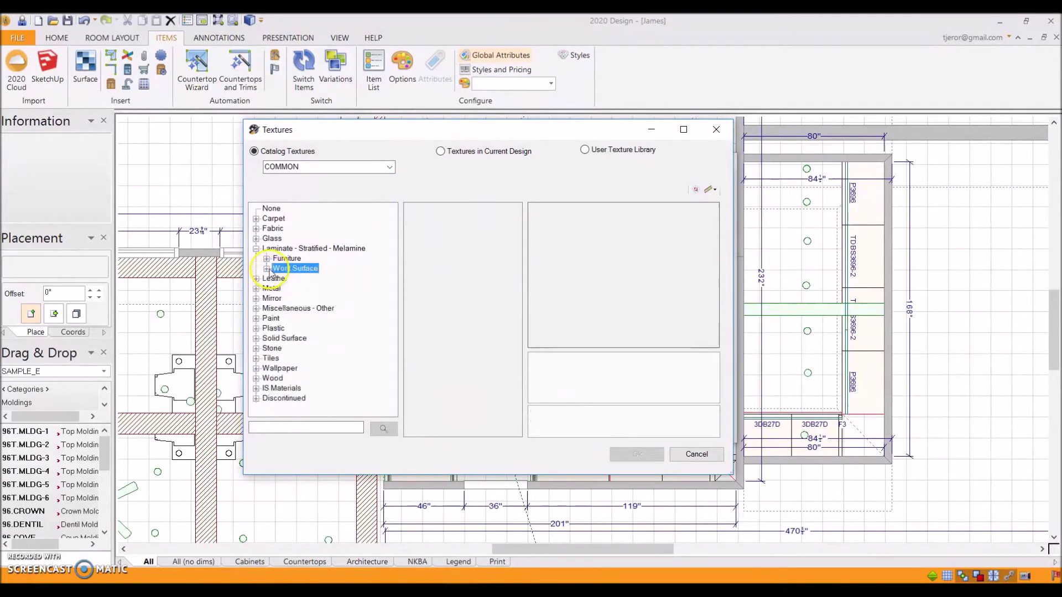
pyautogui.click(256, 249)
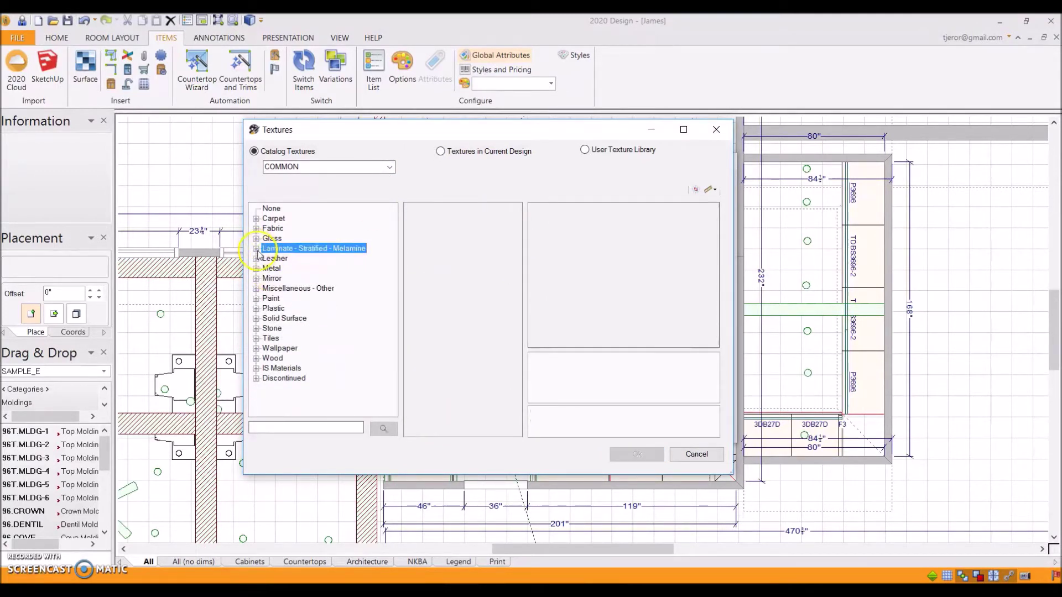
pyautogui.click(256, 299)
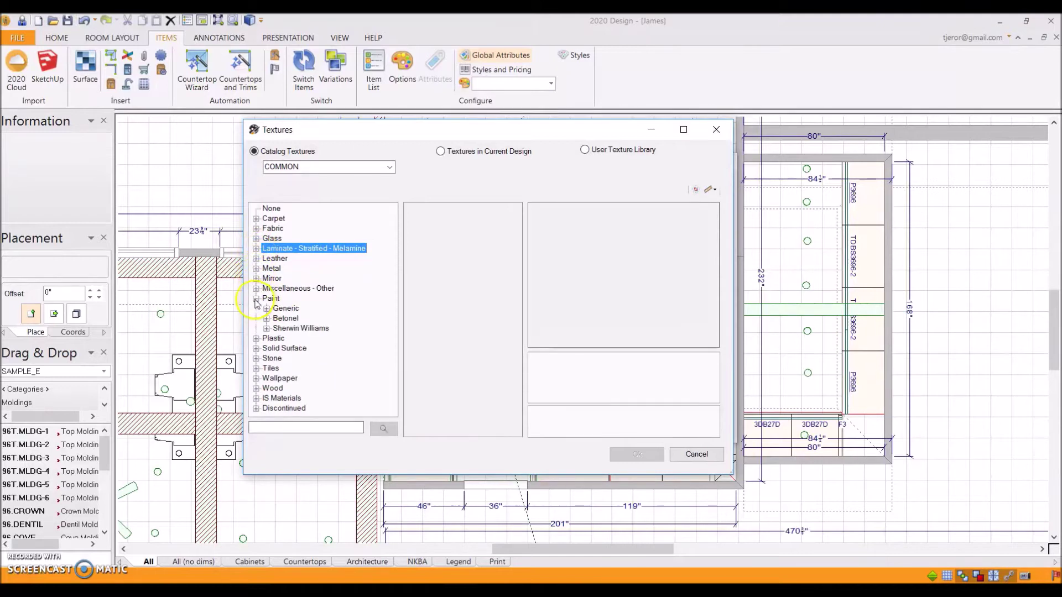
pyautogui.click(266, 308)
pyautogui.click(277, 397)
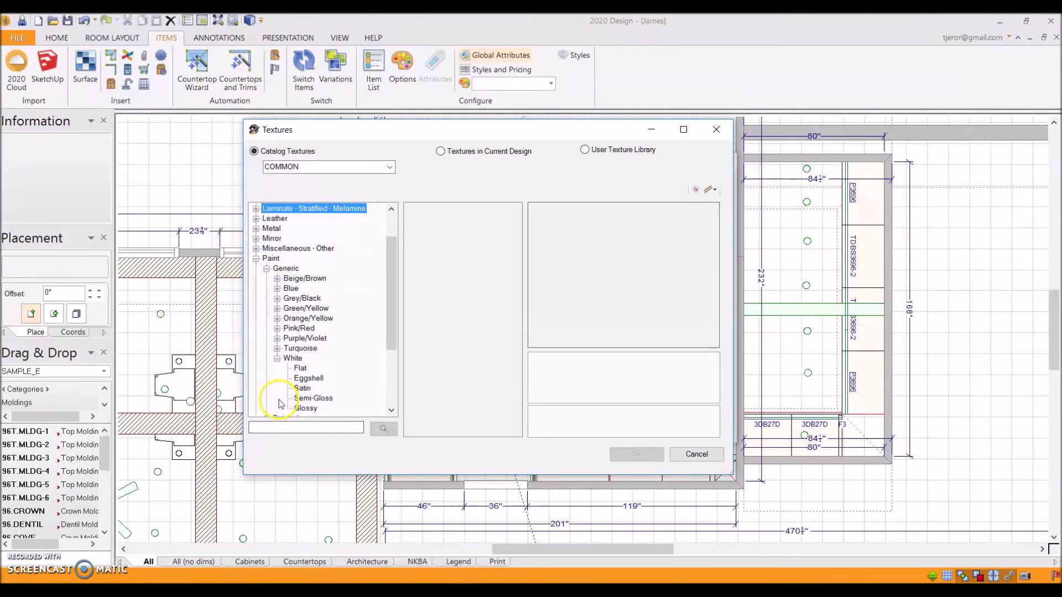
pyautogui.click(304, 408)
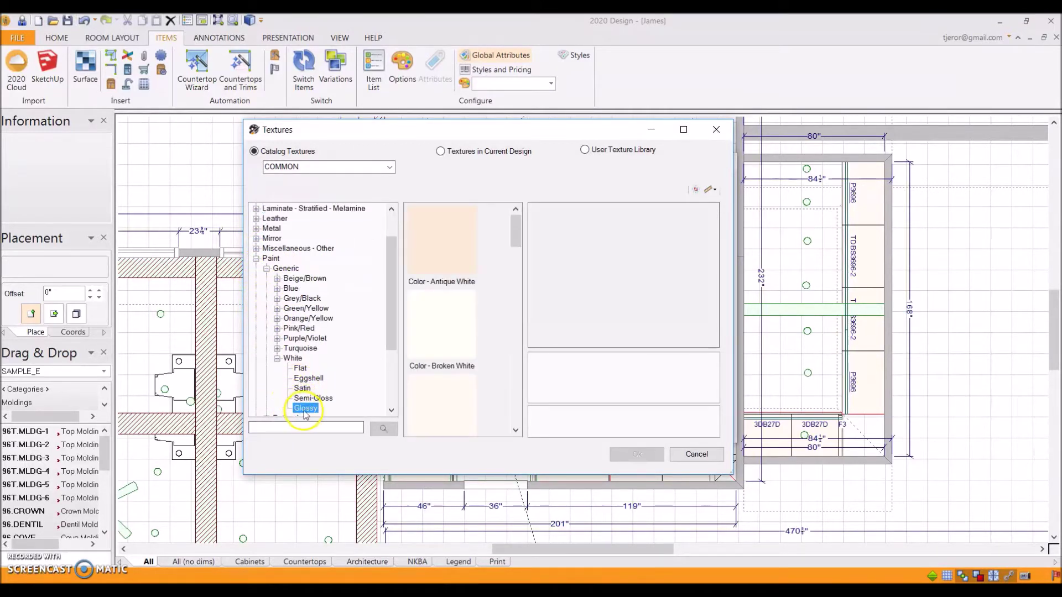
# Step: Preview Color - White 4 for the backsplash and look through the other glossy white paints
pyautogui.moveTo(517, 233); pyautogui.dragTo(517, 341)
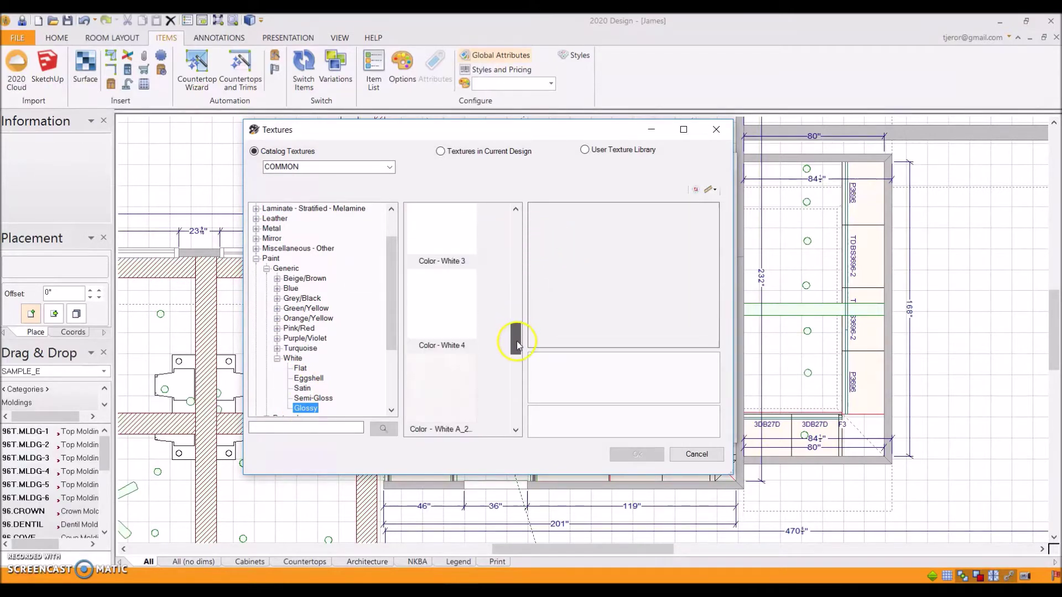
pyautogui.click(440, 311)
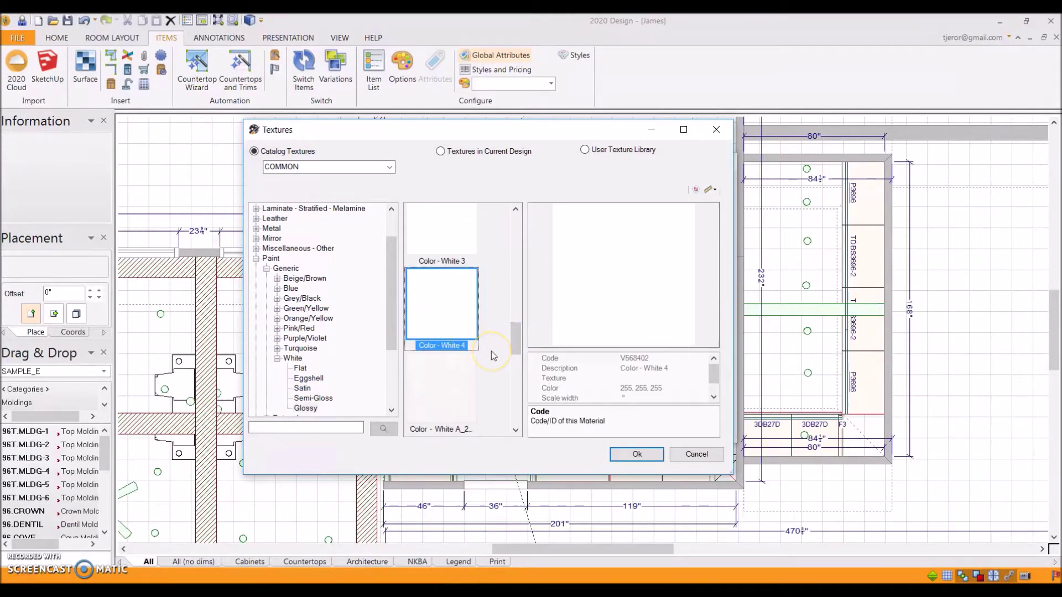
pyautogui.scroll(5, 518, 290)
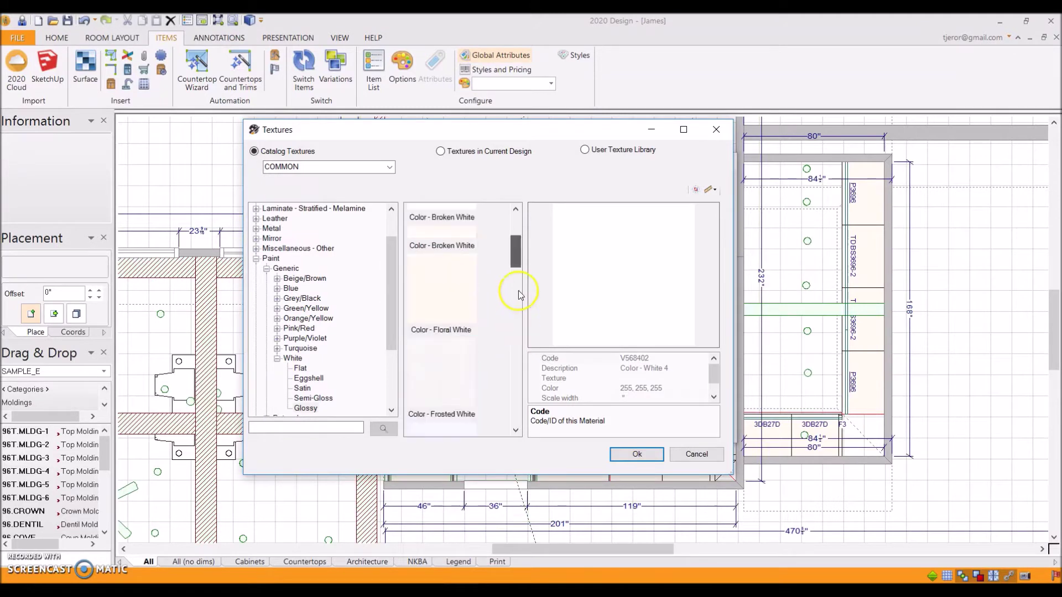
pyautogui.scroll(2, 519, 290)
pyautogui.moveTo(531, 244)
pyautogui.mouseDown()
pyautogui.moveTo(529, 336)
pyautogui.moveTo(530, 228)
pyautogui.mouseUp()
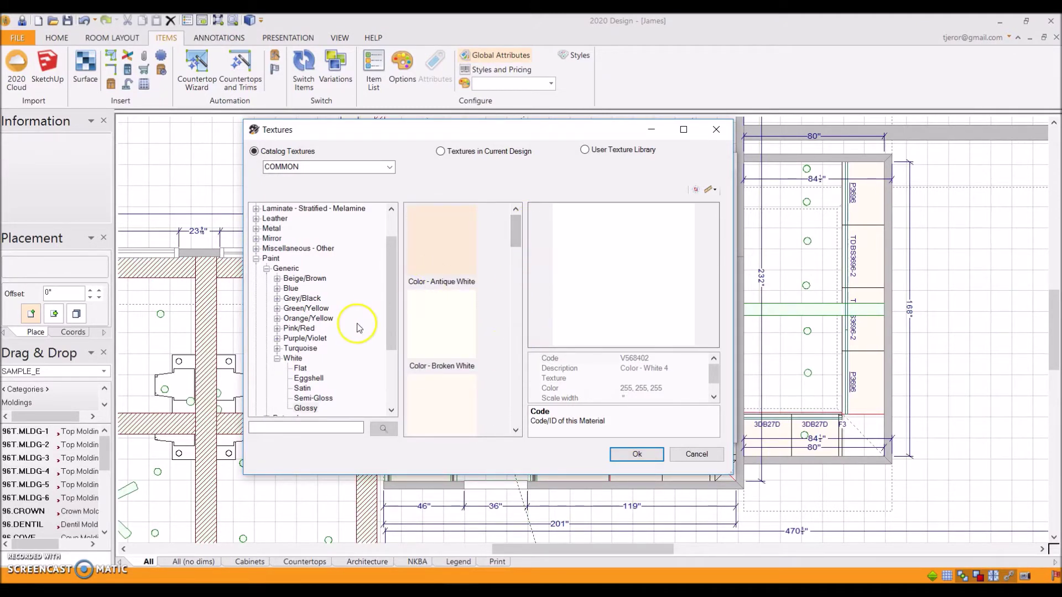
# Step: Show the user texture library for the backsplash, and search Google Images for "white" in a new Chrome tab
pyautogui.click(624, 153)
pyautogui.click(567, 223)
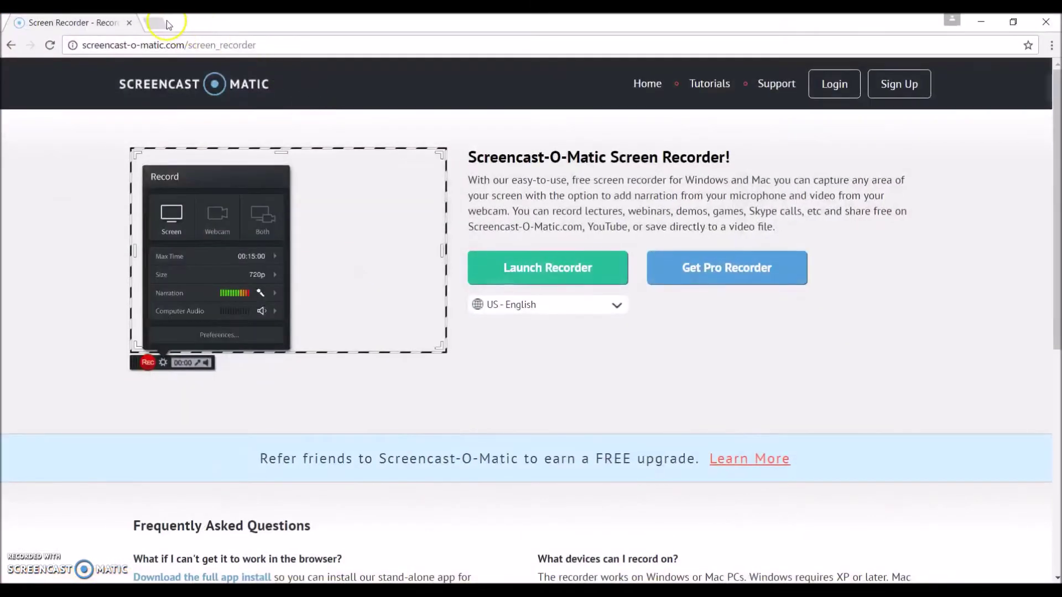
pyautogui.click(167, 22)
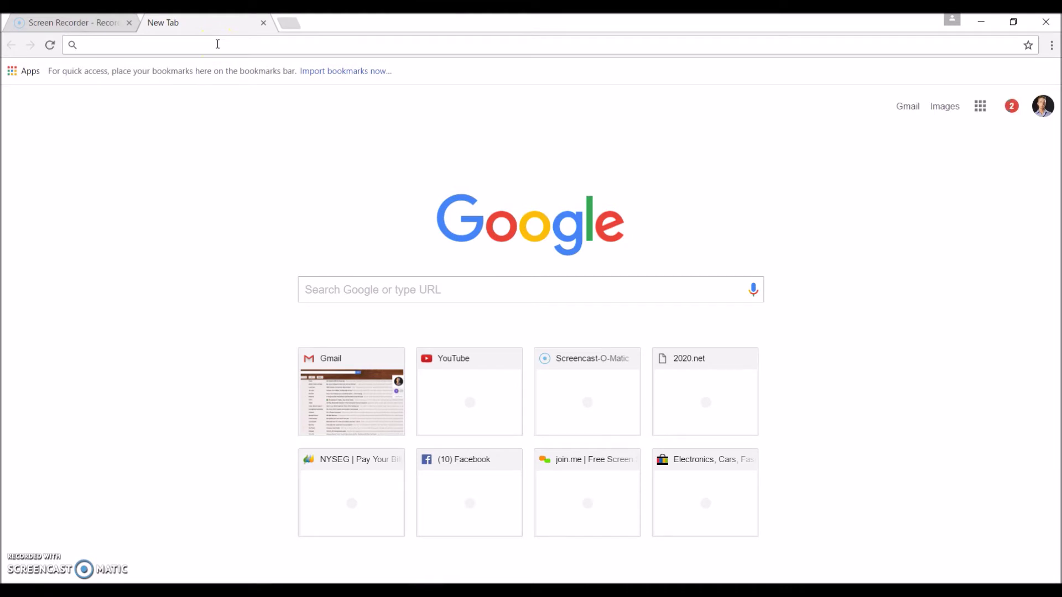
pyautogui.write('white')
pyautogui.press('Return')
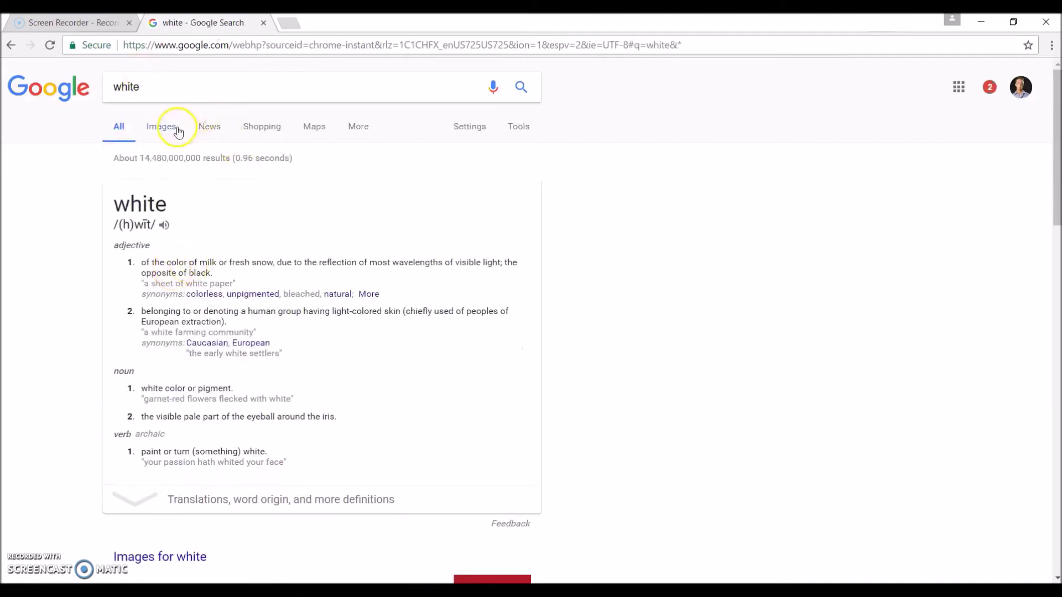
pyautogui.click(167, 129)
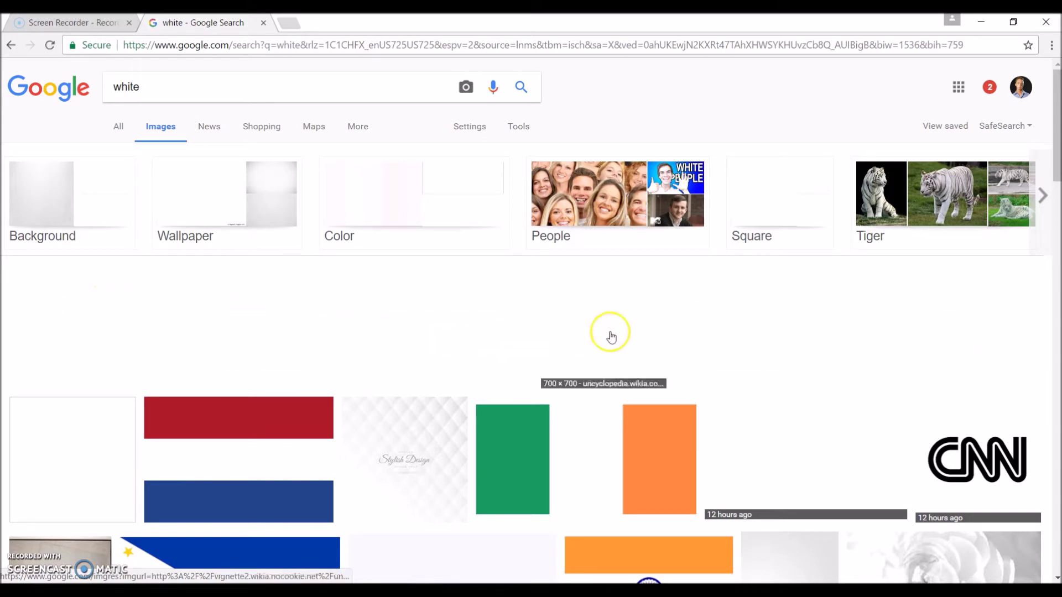
# Step: Preview a plain white image and its saving options, close the preview and return to 2020 Design
pyautogui.click(223, 339)
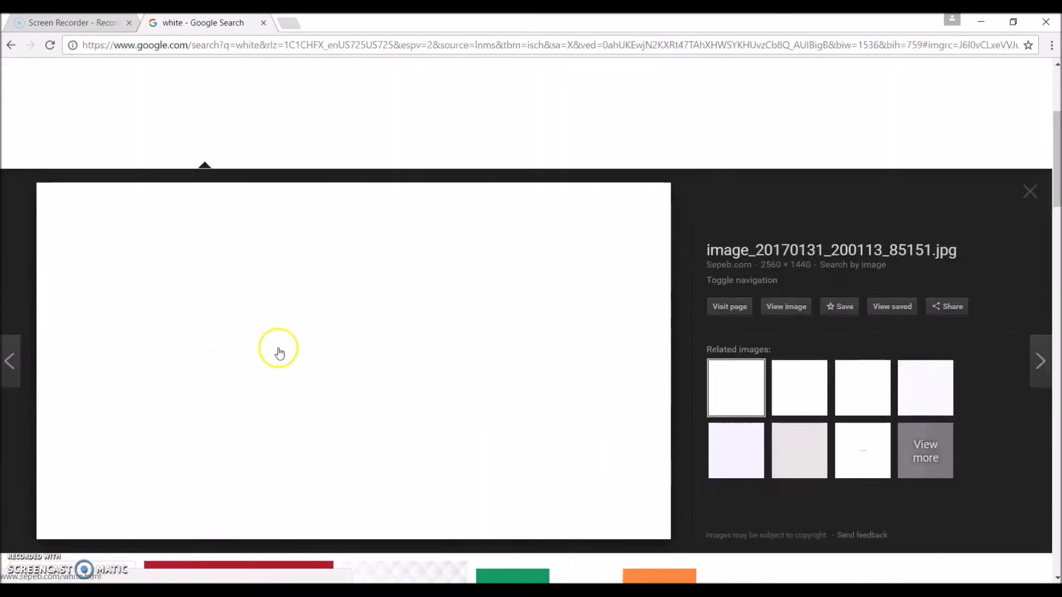
pyautogui.rightClick(409, 306)
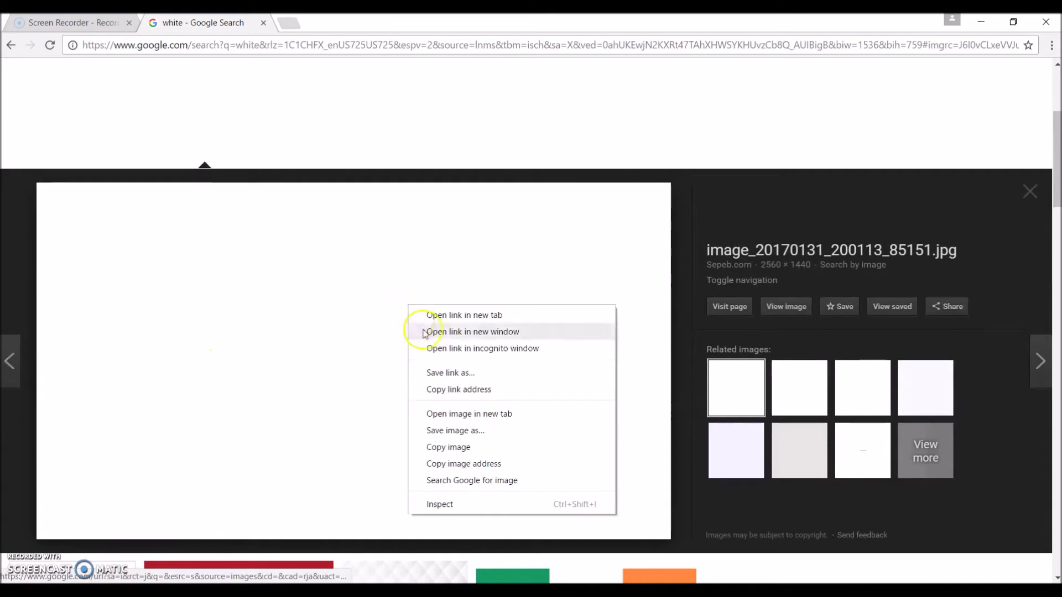
pyautogui.click(1032, 194)
pyautogui.scroll(3, 510, 154)
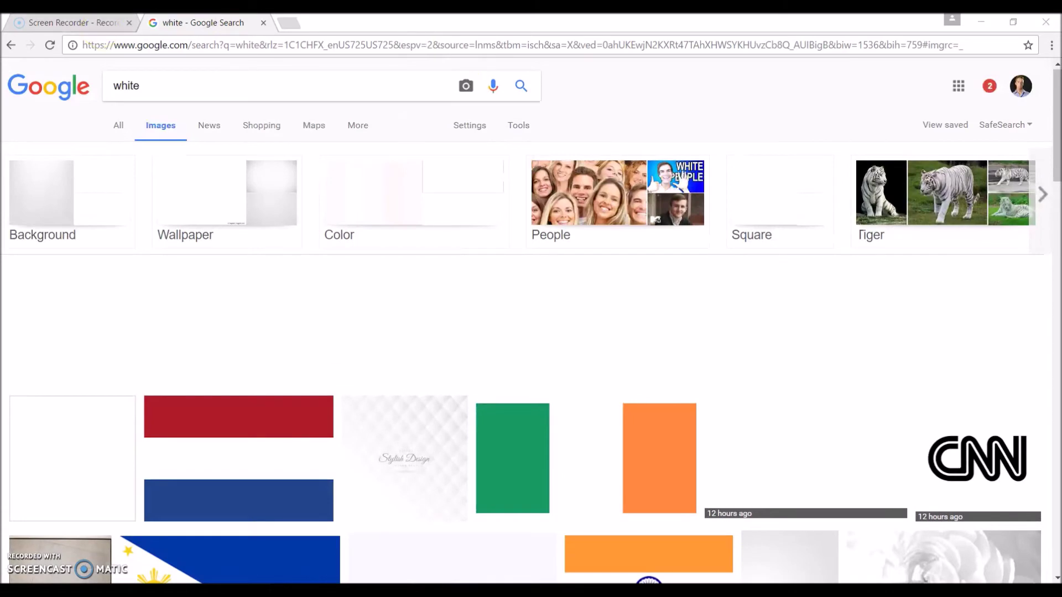
pyautogui.click(533, 539)
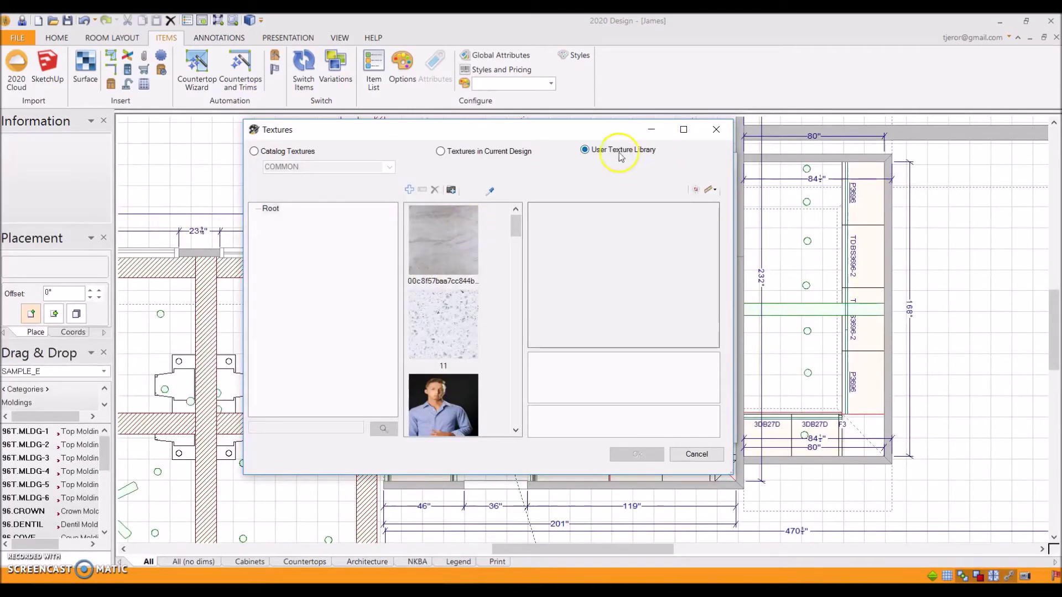
# Step: Set the backsplash texture to the white vtimxrajzbuard4hsj78 image from the user texture library
pyautogui.moveTo(514, 227); pyautogui.dragTo(513, 410)
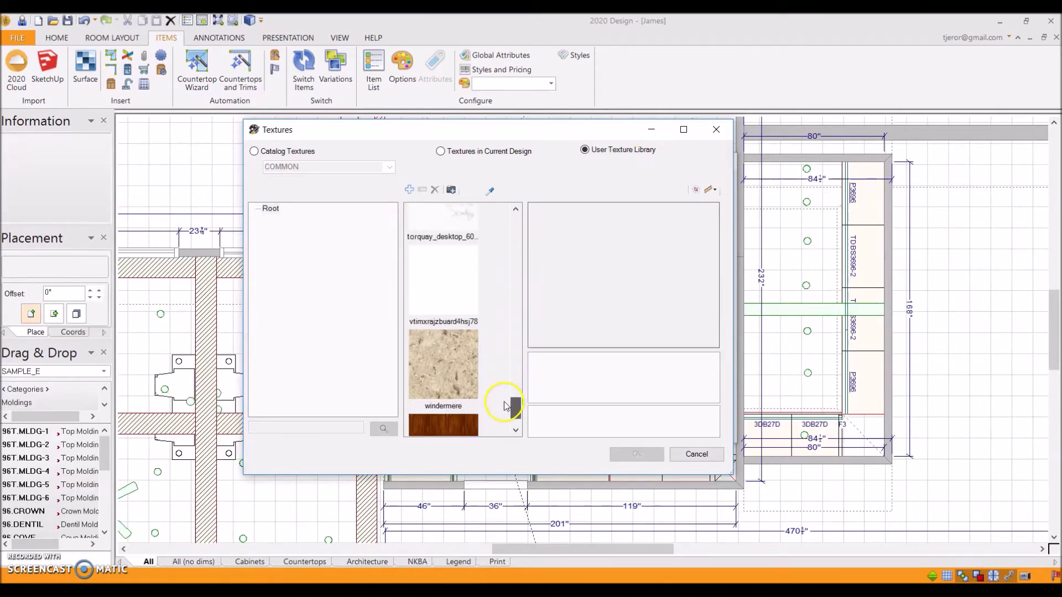
pyautogui.click(443, 296)
pyautogui.click(630, 452)
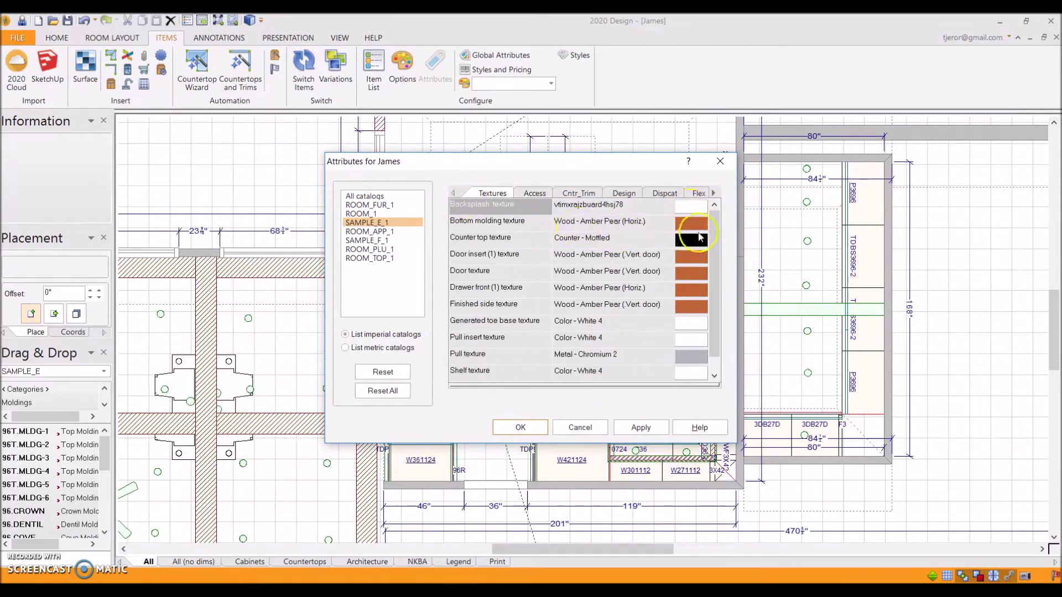
# Step: Set the bottom molding texture to vtimxrajzbuard4hsj78 from the textures in the current design
pyautogui.click(691, 223)
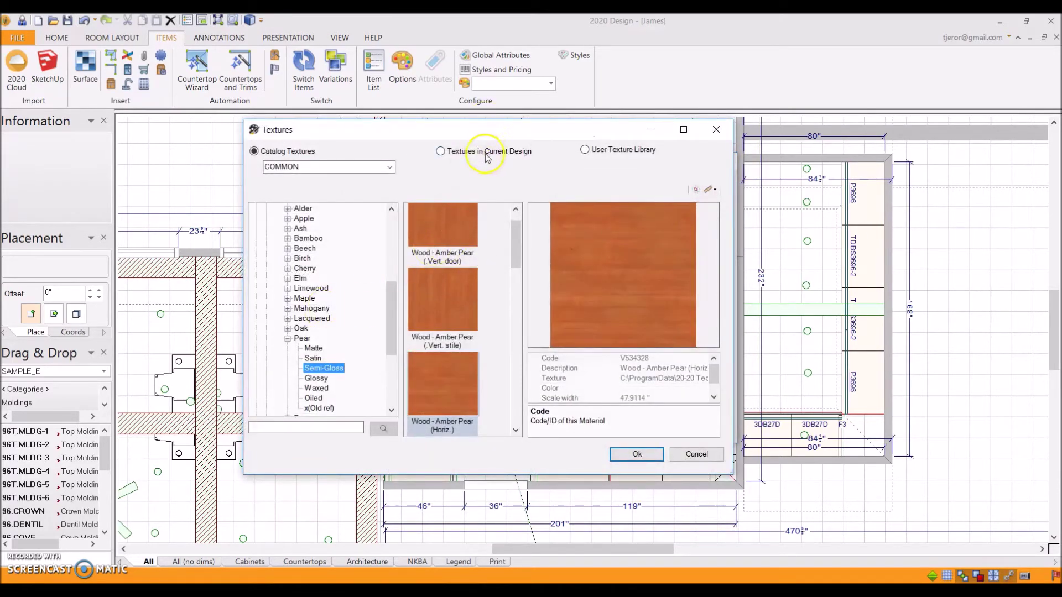
pyautogui.click(487, 155)
pyautogui.moveTo(515, 224); pyautogui.dragTo(486, 359)
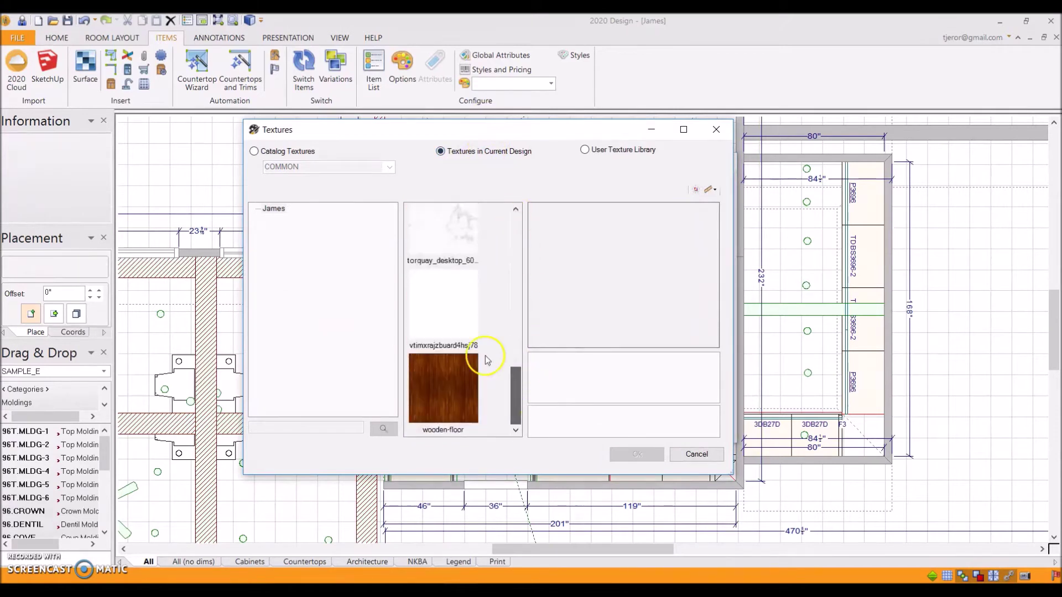
pyautogui.click(463, 344)
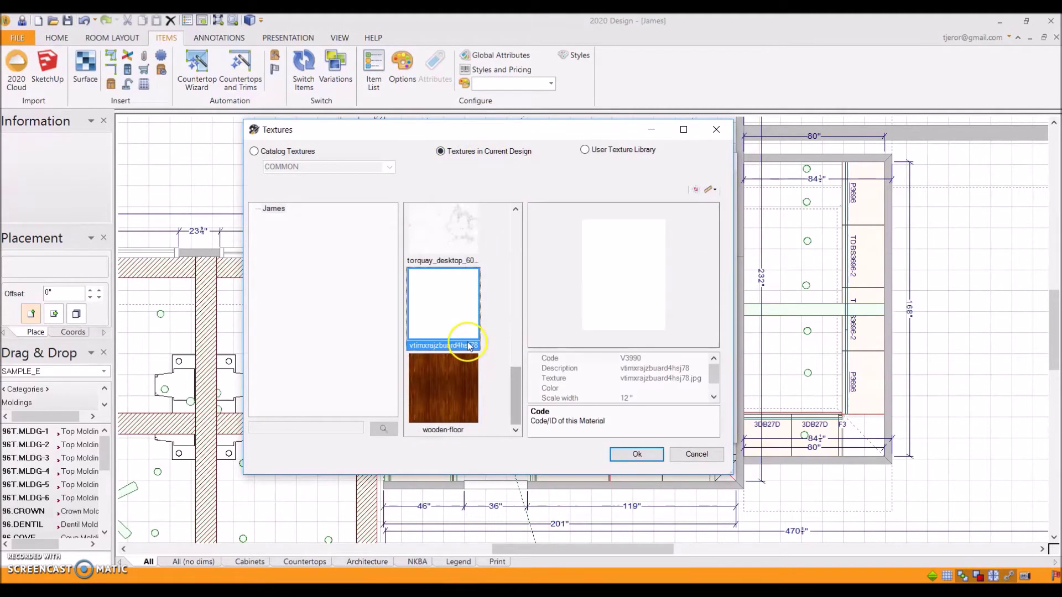
pyautogui.click(635, 456)
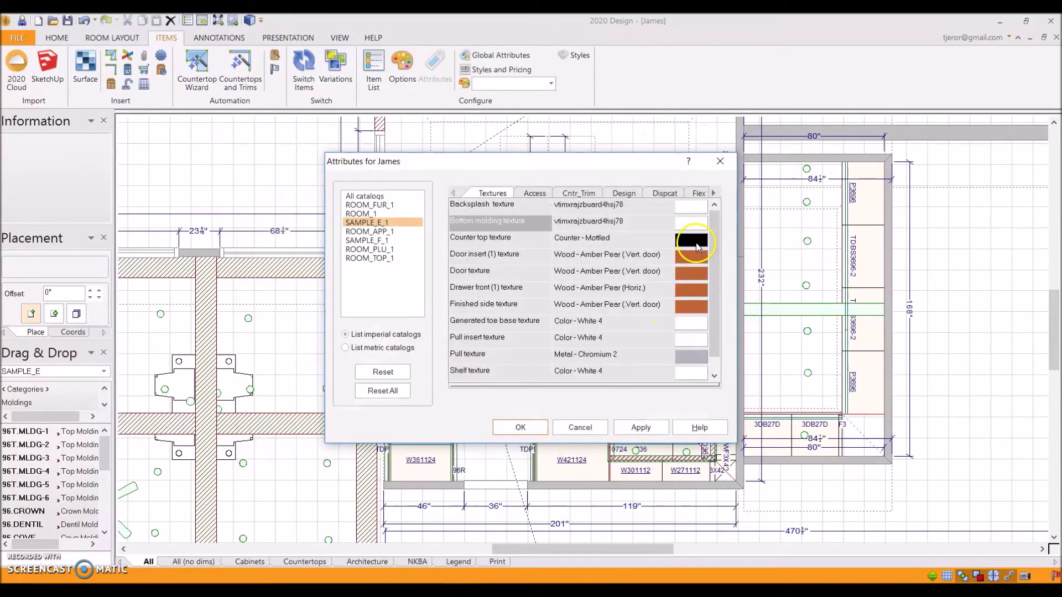
# Step: Set the door insert (1) texture to vtimxrajzbuard4hsj78 from the textures in the current design
pyautogui.click(699, 258)
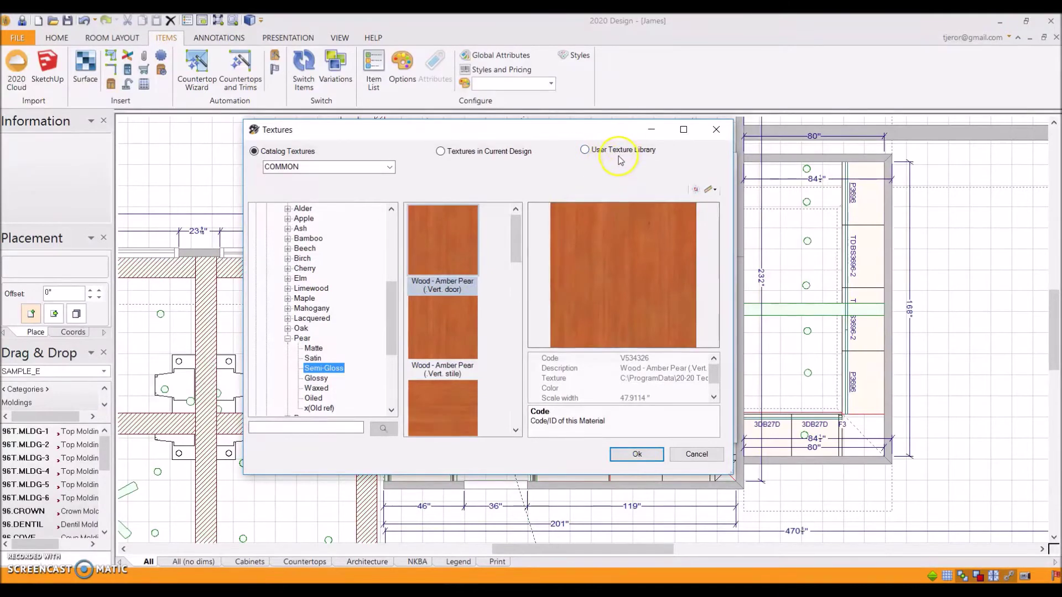
pyautogui.click(449, 151)
pyautogui.moveTo(516, 243); pyautogui.dragTo(516, 394)
pyautogui.click(422, 297)
pyautogui.click(637, 454)
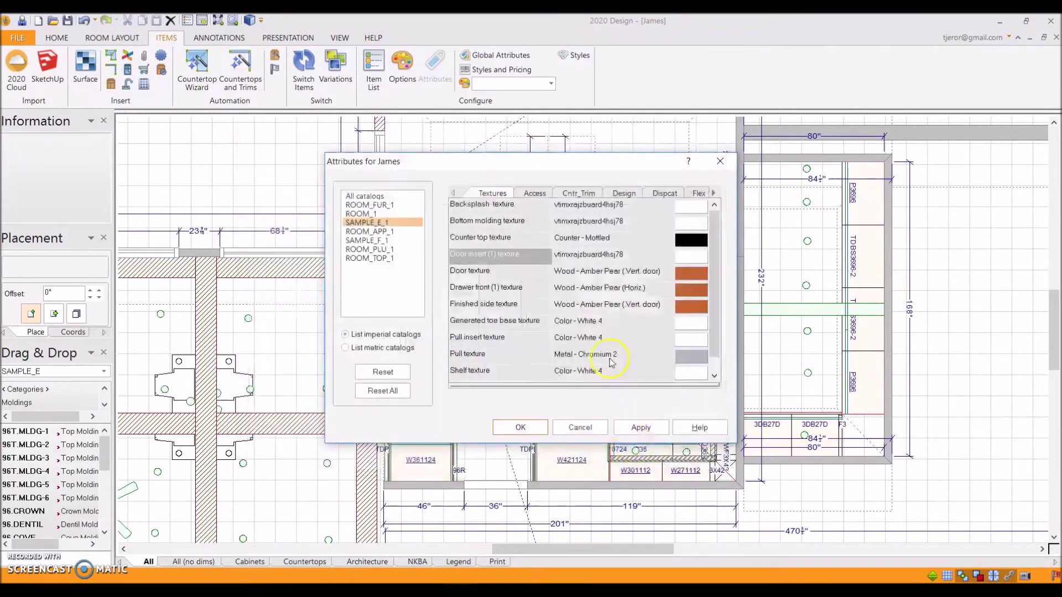
# Step: Set the door texture to vtimxrajzbuard4hsj78 from the textures in the current design
pyautogui.click(702, 274)
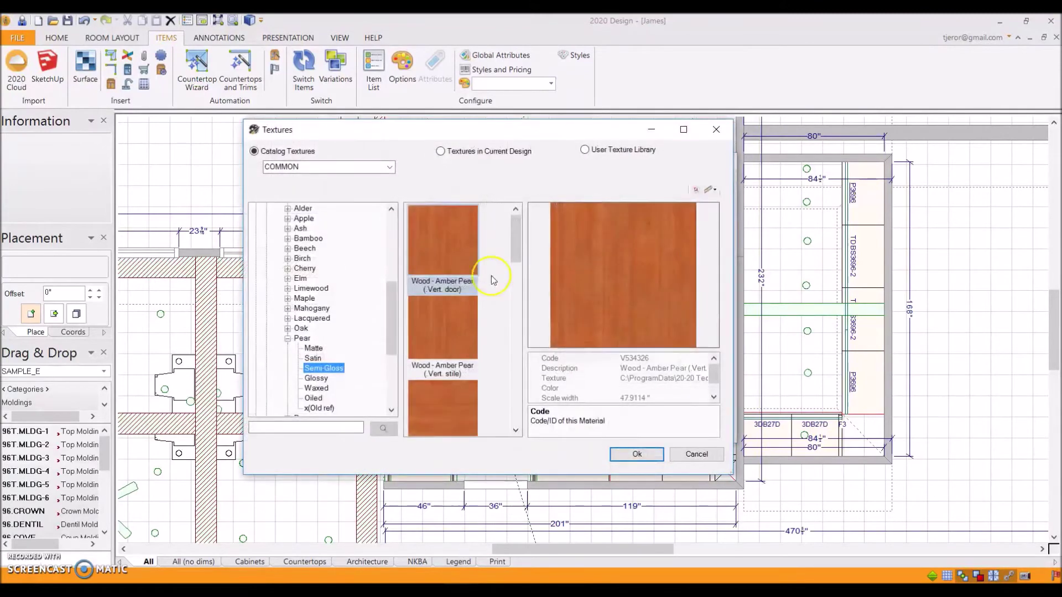
pyautogui.click(493, 153)
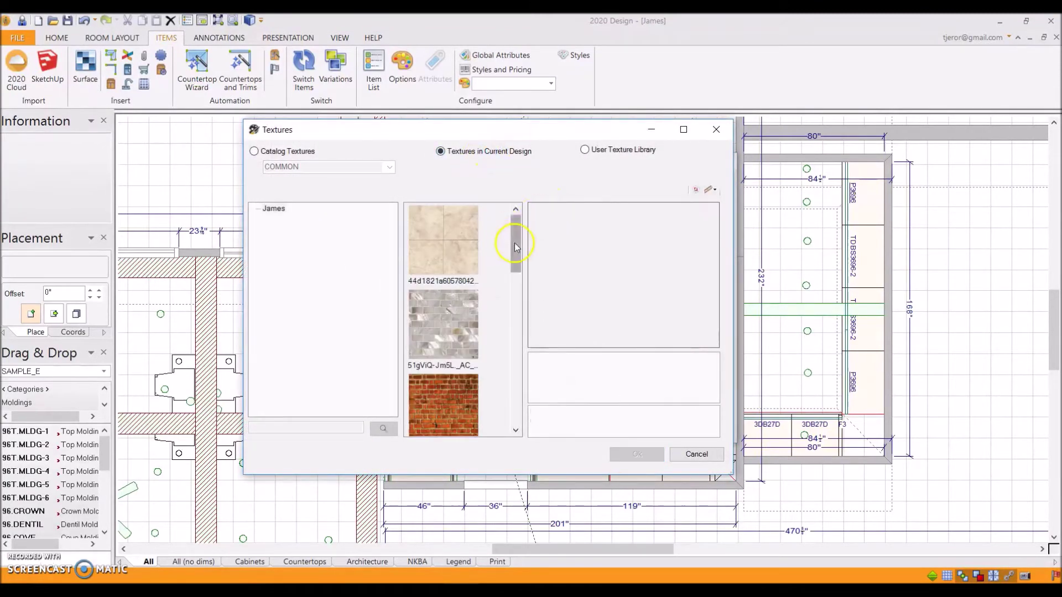
pyautogui.moveTo(514, 244); pyautogui.dragTo(526, 407)
pyautogui.click(471, 301)
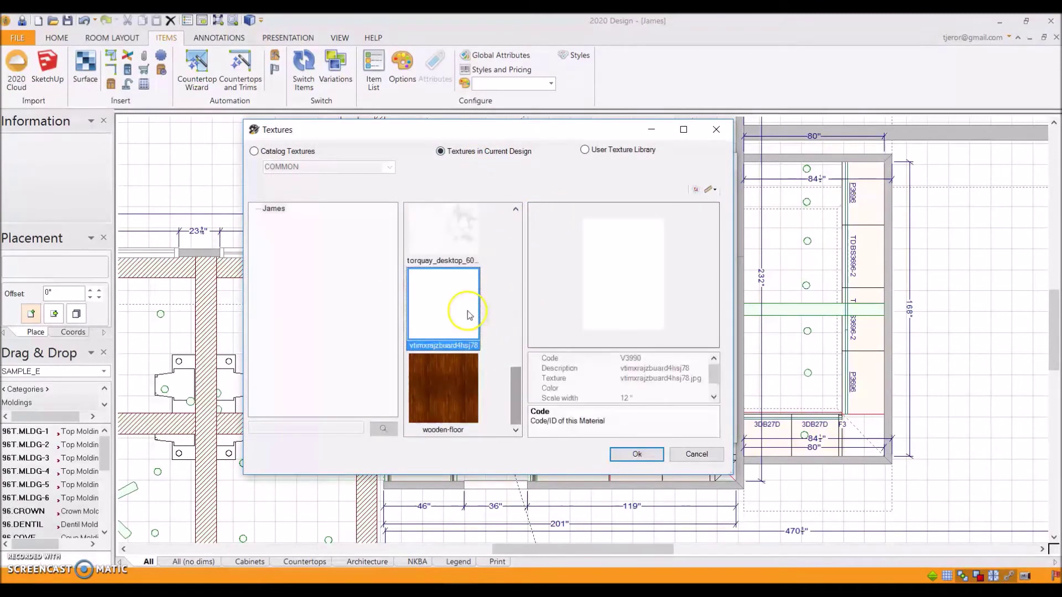
pyautogui.click(631, 452)
# Step: Set the drawer front (1) texture to vtimxrajzbuard4hsj78 from the textures in the current design
pyautogui.click(704, 290)
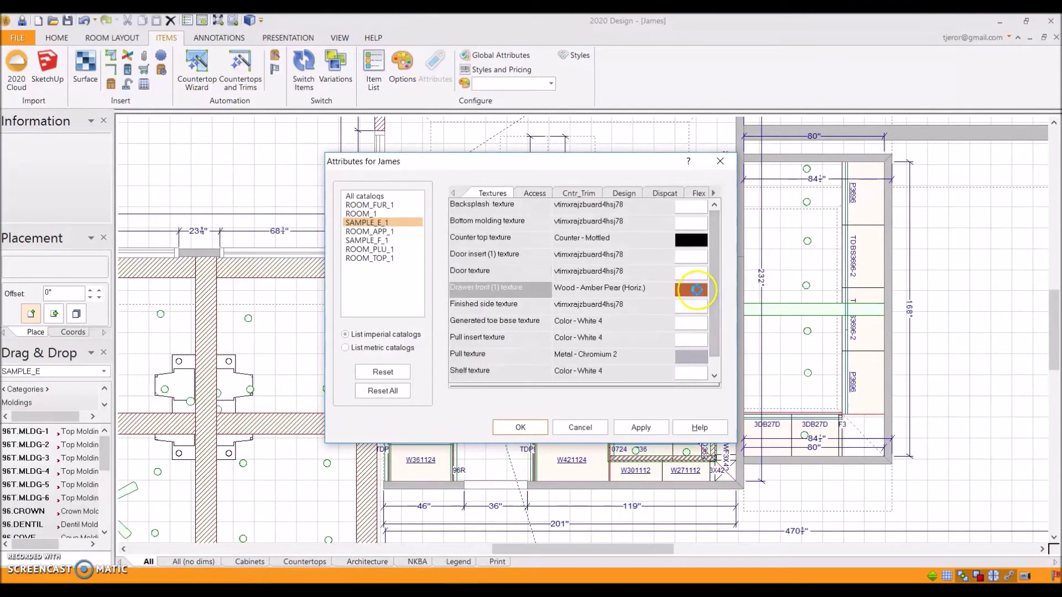
pyautogui.click(463, 154)
pyautogui.moveTo(515, 227); pyautogui.dragTo(514, 409)
pyautogui.click(458, 303)
pyautogui.click(637, 454)
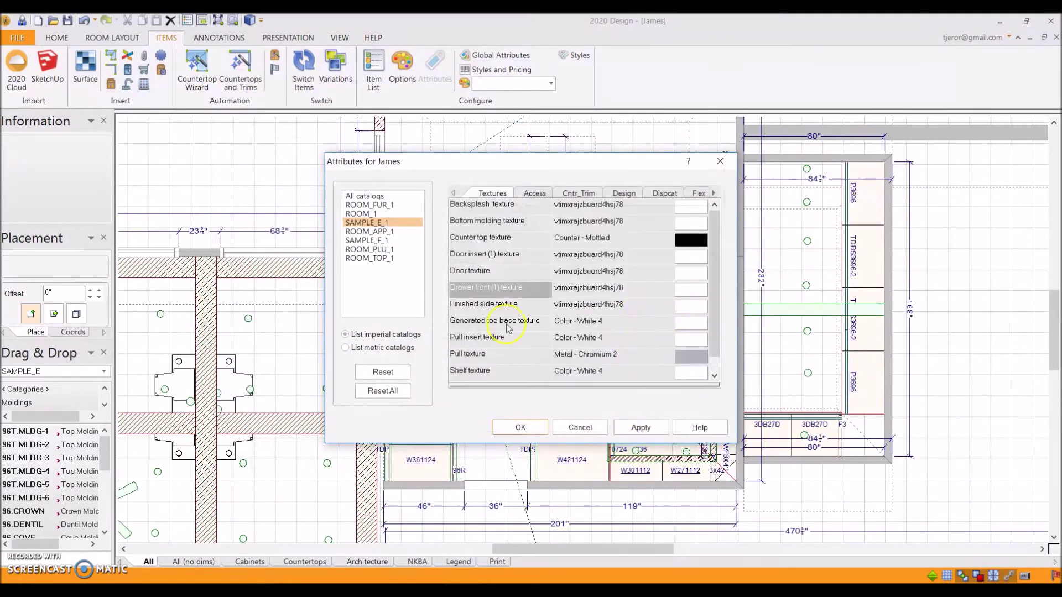
# Step: Set the generated toe base texture to vtimxrajzbuard4hsj78 from the textures in the current design
pyautogui.click(699, 326)
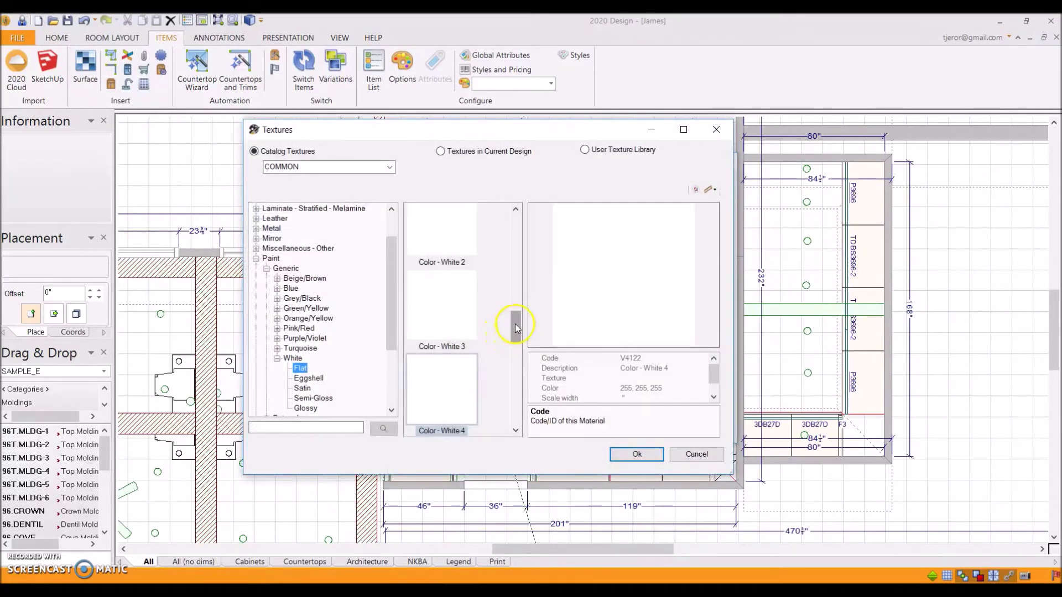
pyautogui.moveTo(515, 324); pyautogui.dragTo(517, 331)
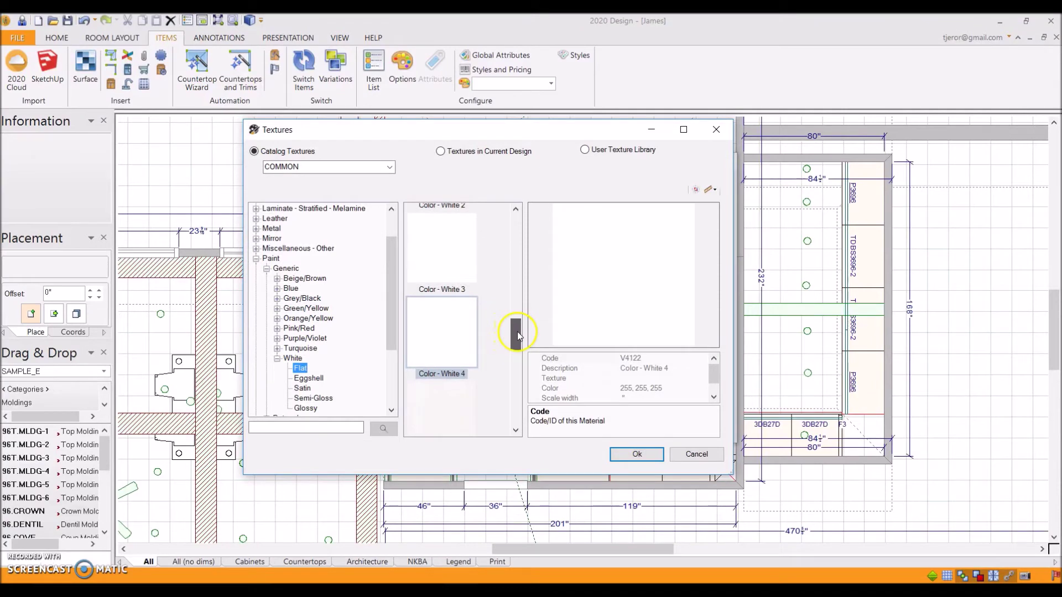
pyautogui.click(489, 151)
pyautogui.moveTo(514, 225); pyautogui.dragTo(540, 367)
pyautogui.click(473, 332)
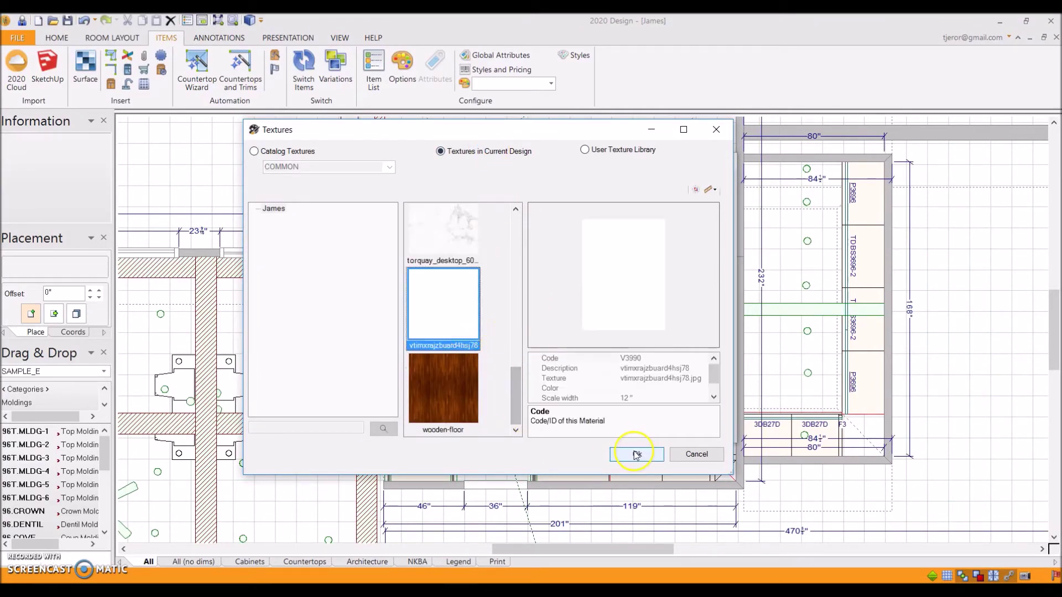
pyautogui.click(636, 454)
# Step: Set the pull insert texture to vtimxrajzbuard4hsj78 from the textures in the current design
pyautogui.click(698, 342)
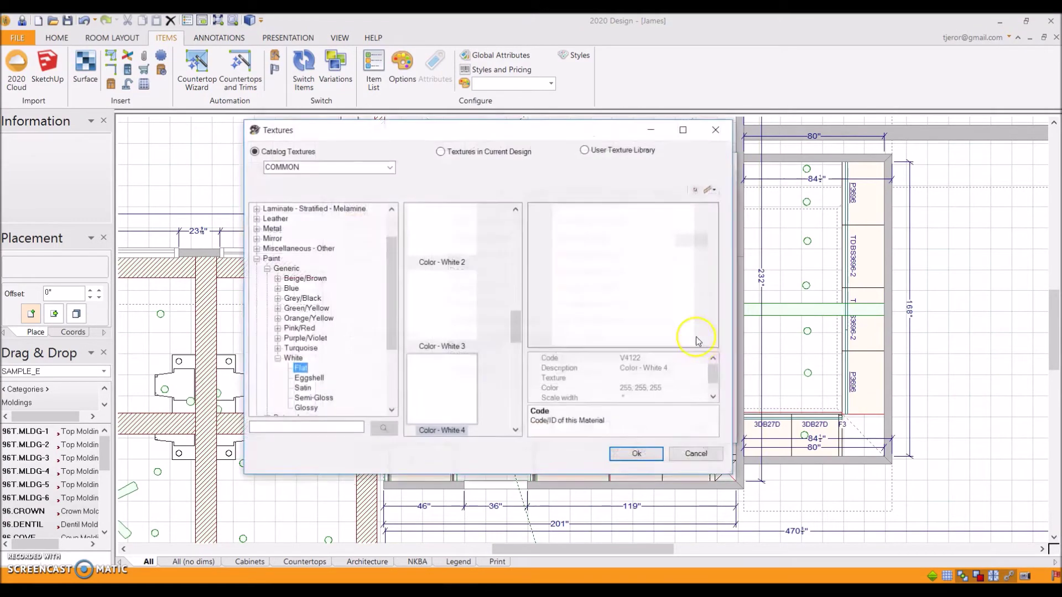
pyautogui.click(481, 150)
pyautogui.moveTo(513, 238); pyautogui.dragTo(528, 390)
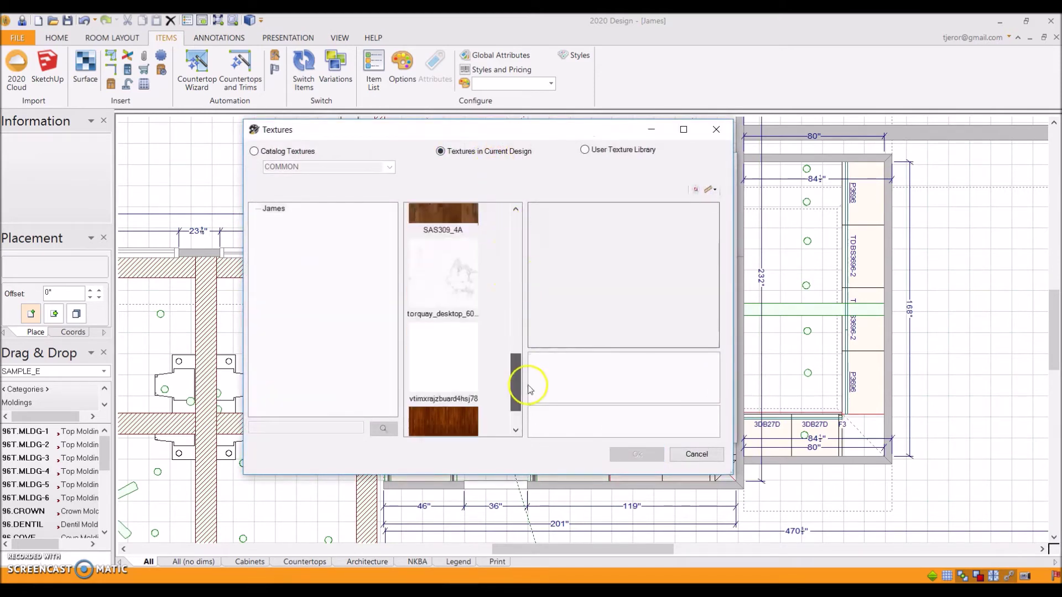
pyautogui.click(434, 318)
pyautogui.click(636, 453)
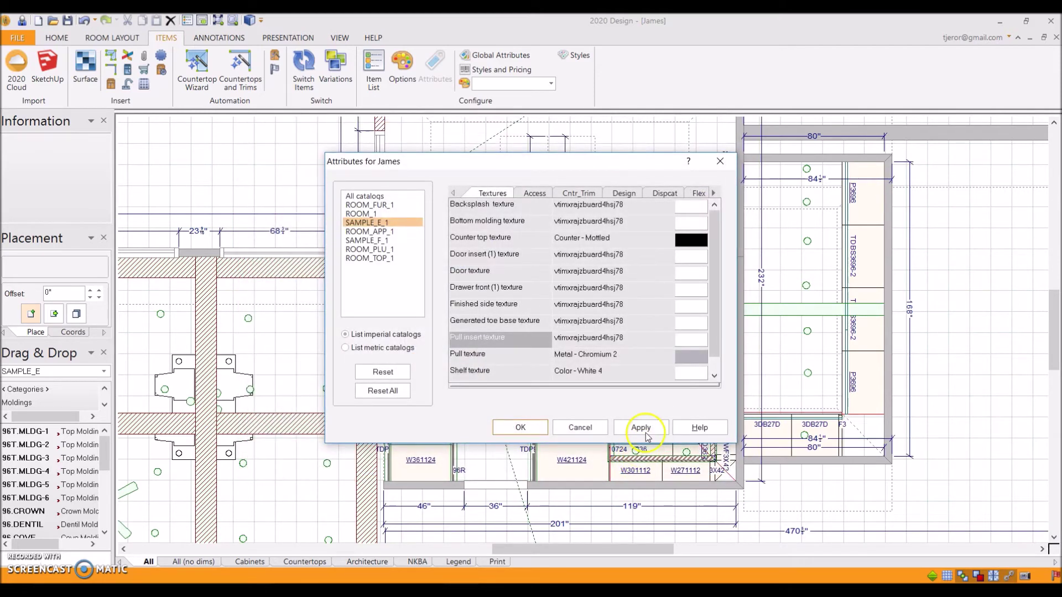
pyautogui.click(698, 361)
pyautogui.click(691, 454)
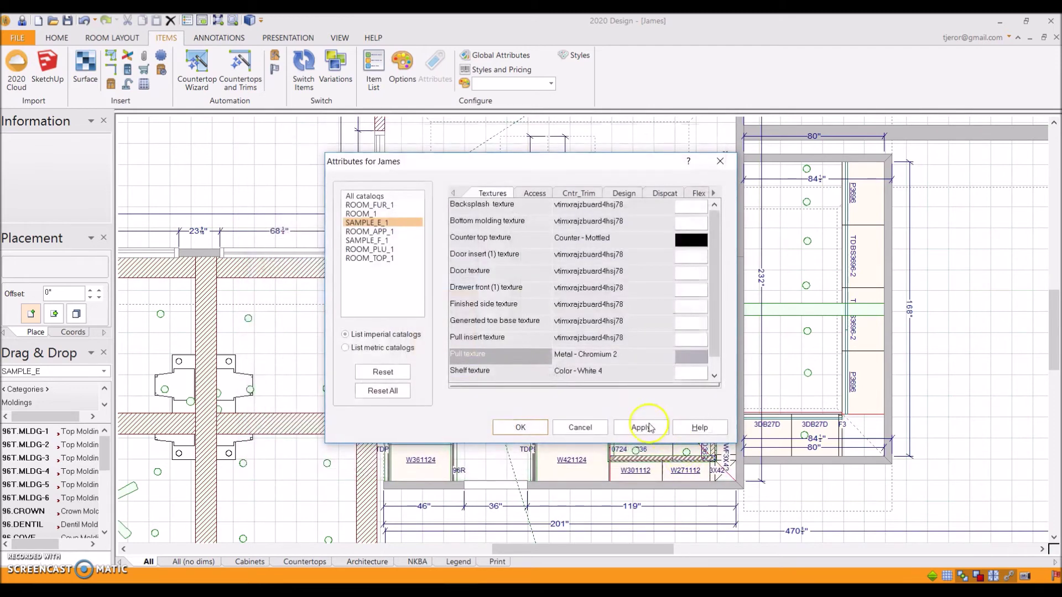
# Step: Set the shelf texture to vtimxrajzbuard4hsj78 from the textures in the current design
pyautogui.scroll(-1, 717, 356)
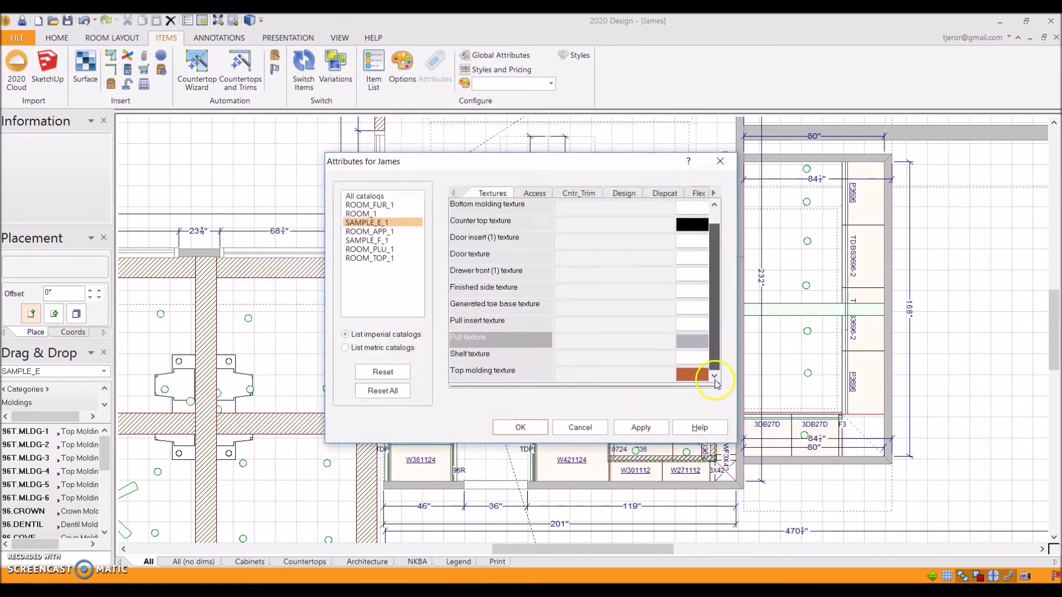
pyautogui.click(691, 354)
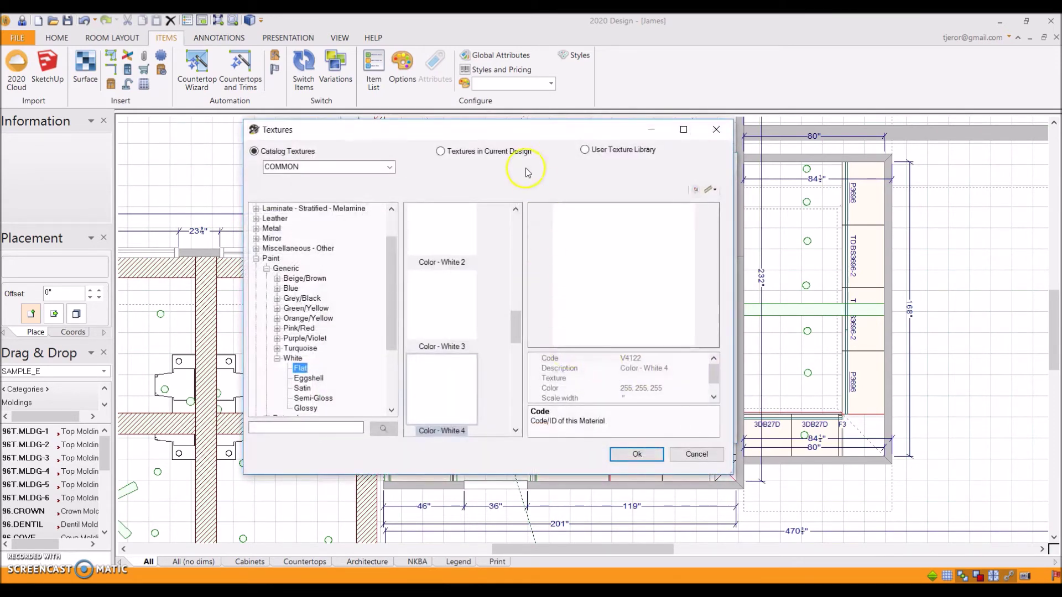
pyautogui.click(602, 157)
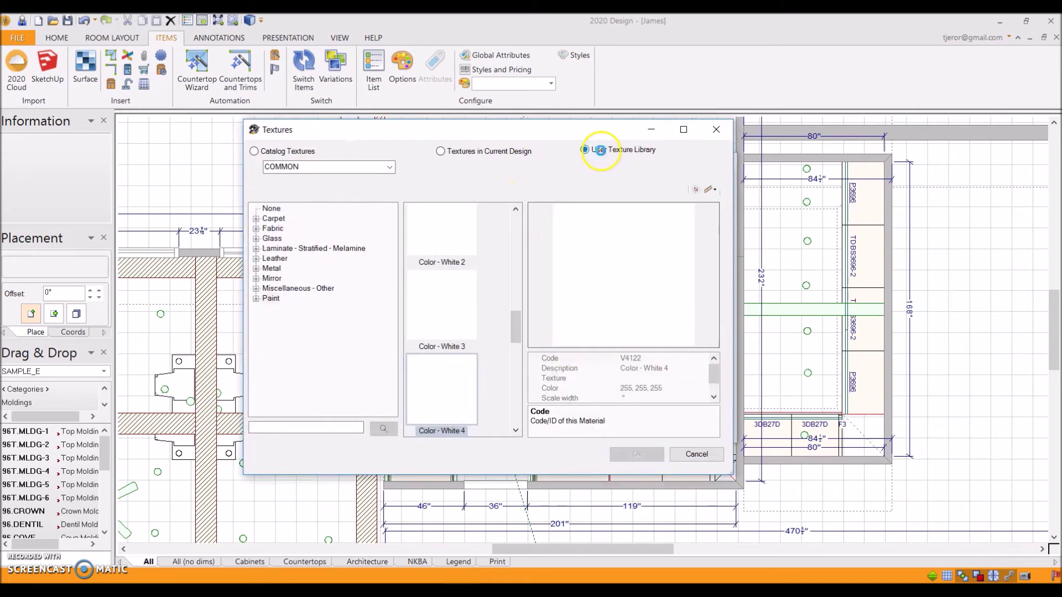
pyautogui.click(518, 151)
pyautogui.moveTo(516, 238); pyautogui.dragTo(520, 409)
pyautogui.click(470, 332)
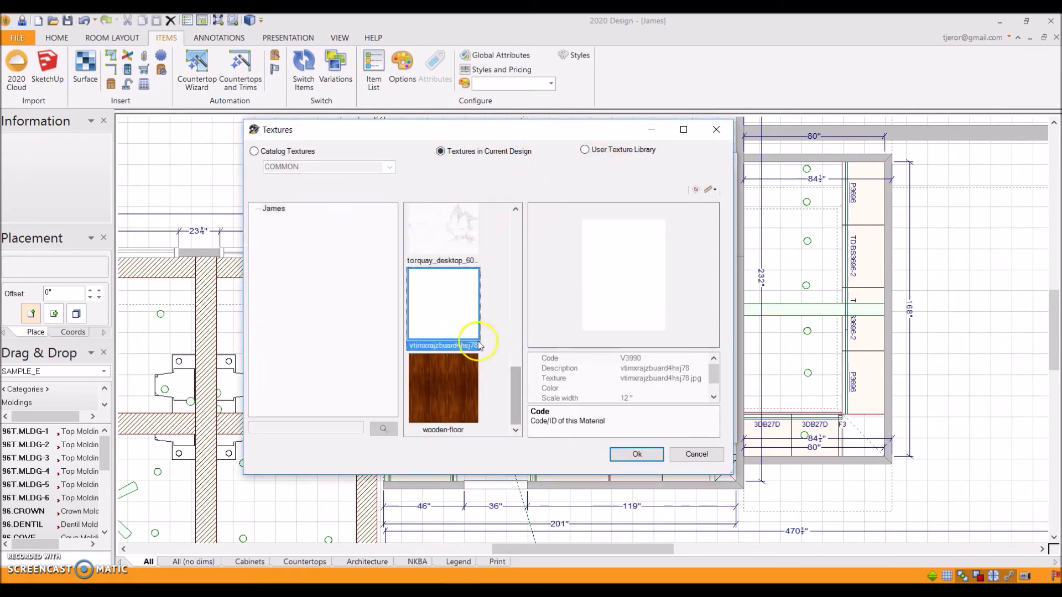
pyautogui.click(627, 459)
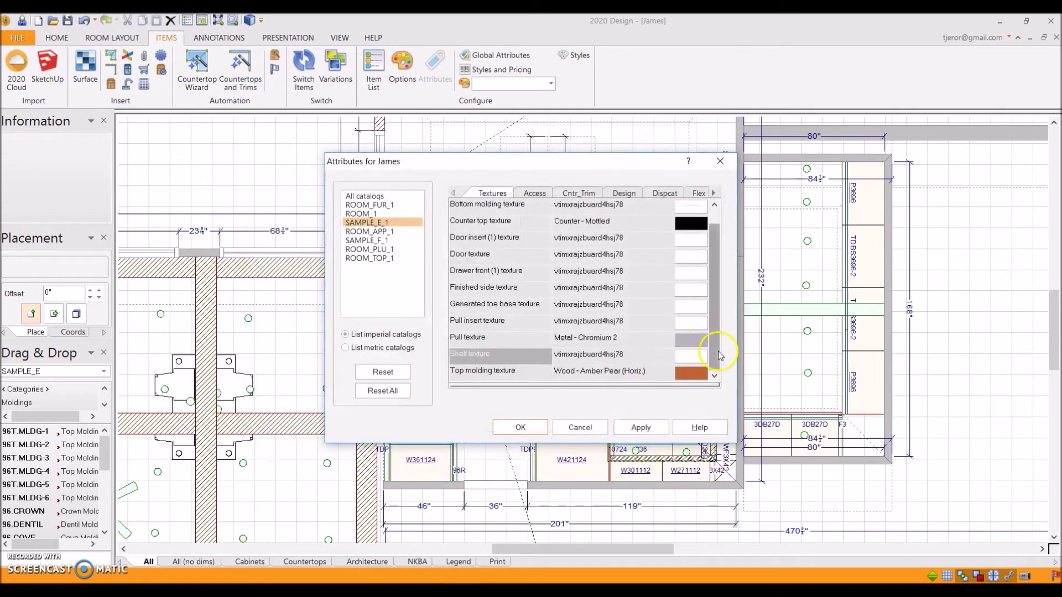
# Step: Set the top molding texture to vtimxrajzbuard4hsj78 from the textures in the current design
pyautogui.click(692, 374)
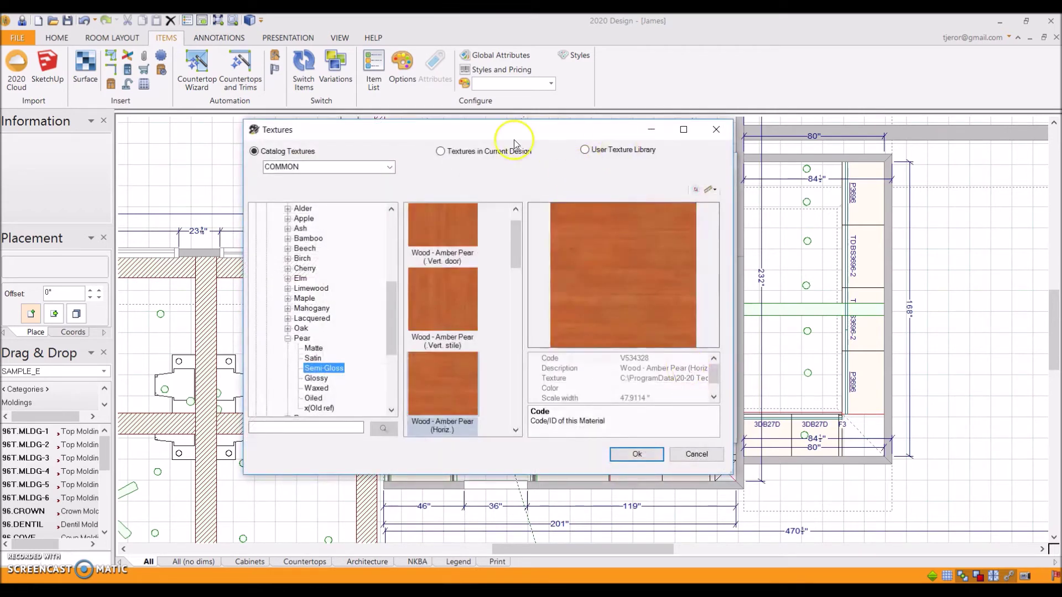
pyautogui.click(506, 151)
pyautogui.moveTo(517, 261); pyautogui.dragTo(520, 404)
pyautogui.click(449, 300)
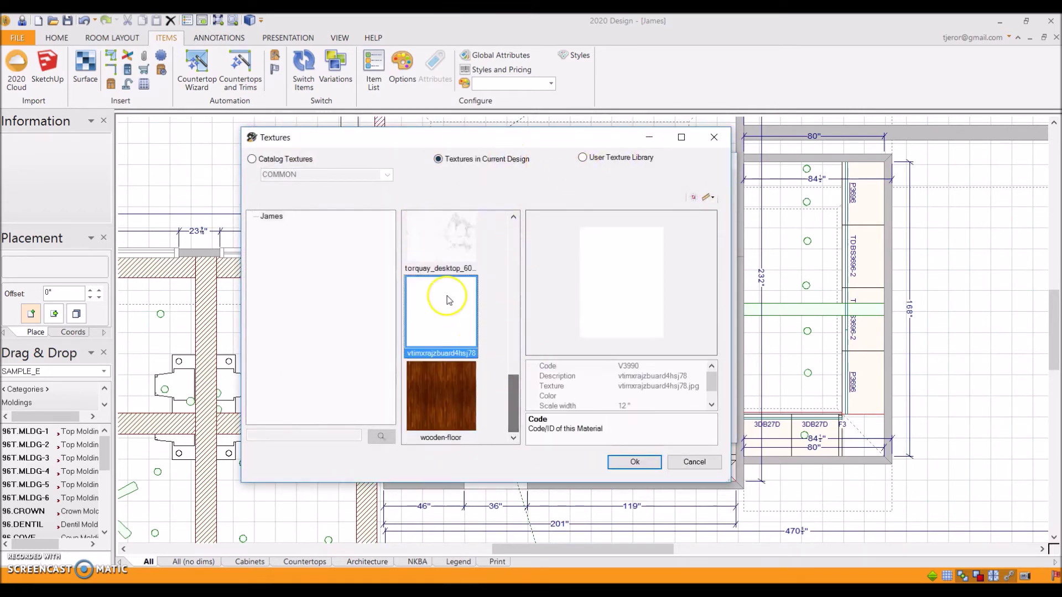
pyautogui.click(631, 460)
# Step: Apply the texture changes to the SAMPLE_E_1 catalog and close the global attributes
pyautogui.moveTo(715, 278); pyautogui.dragTo(717, 220)
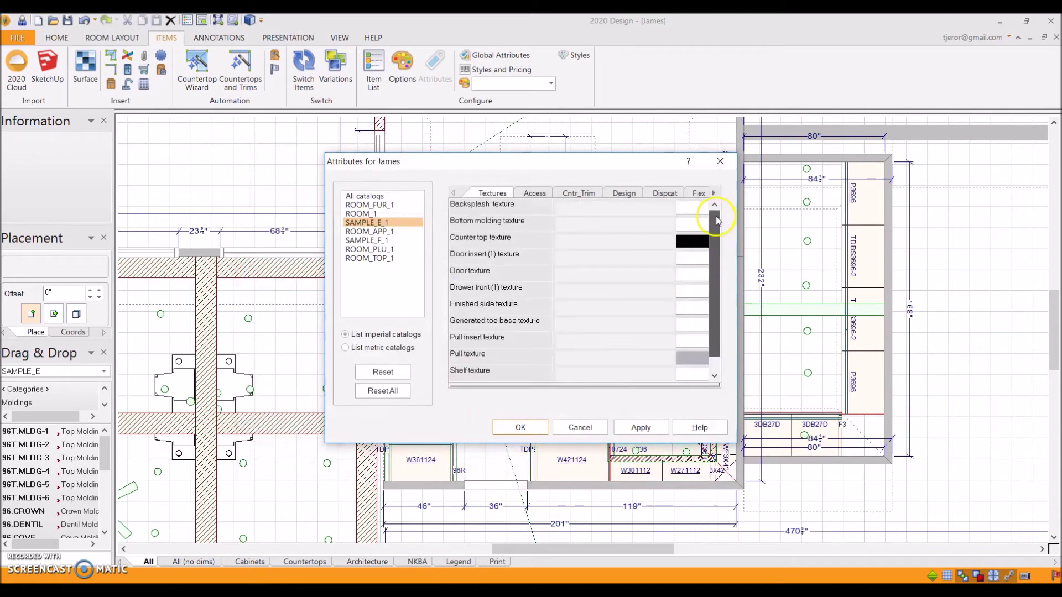
pyautogui.click(641, 428)
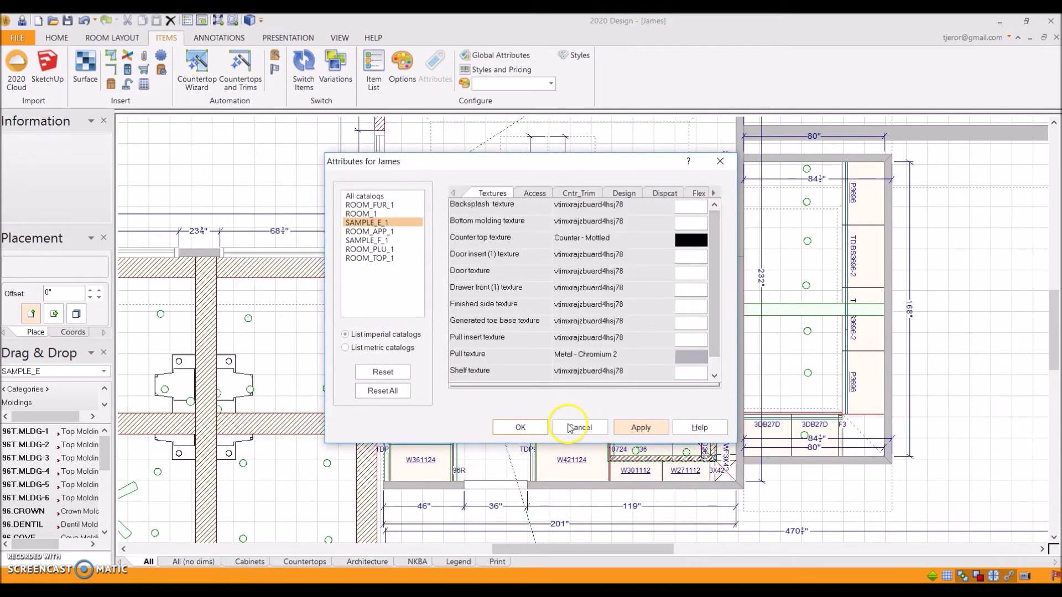
pyautogui.click(526, 428)
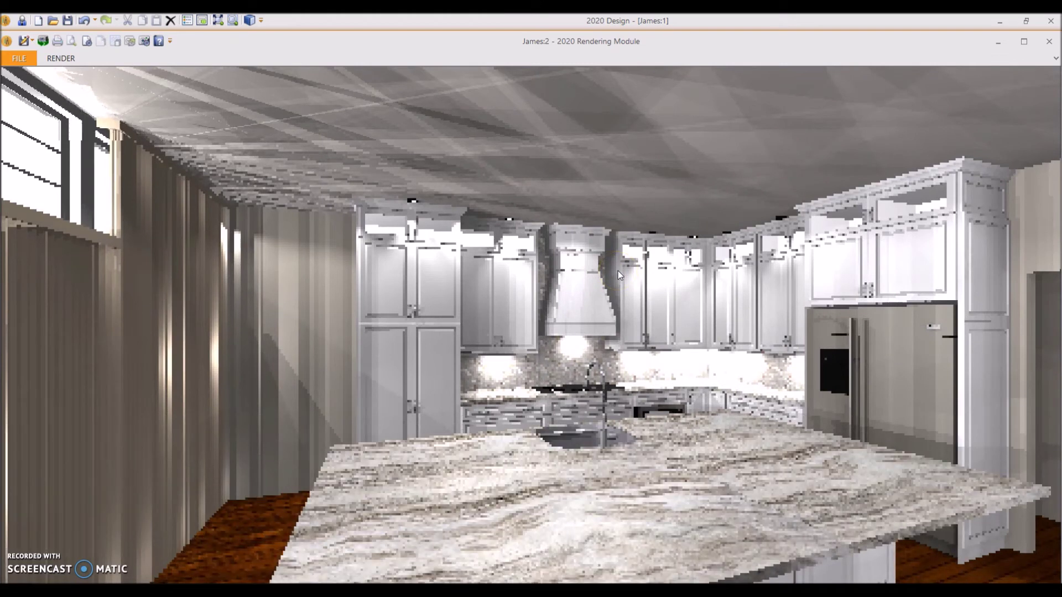
# Step: Examine the cabinet style and texture in the rendering of the kitchen and bar area from several viewpoints, and close the rendering
pyautogui.click(557, 309)
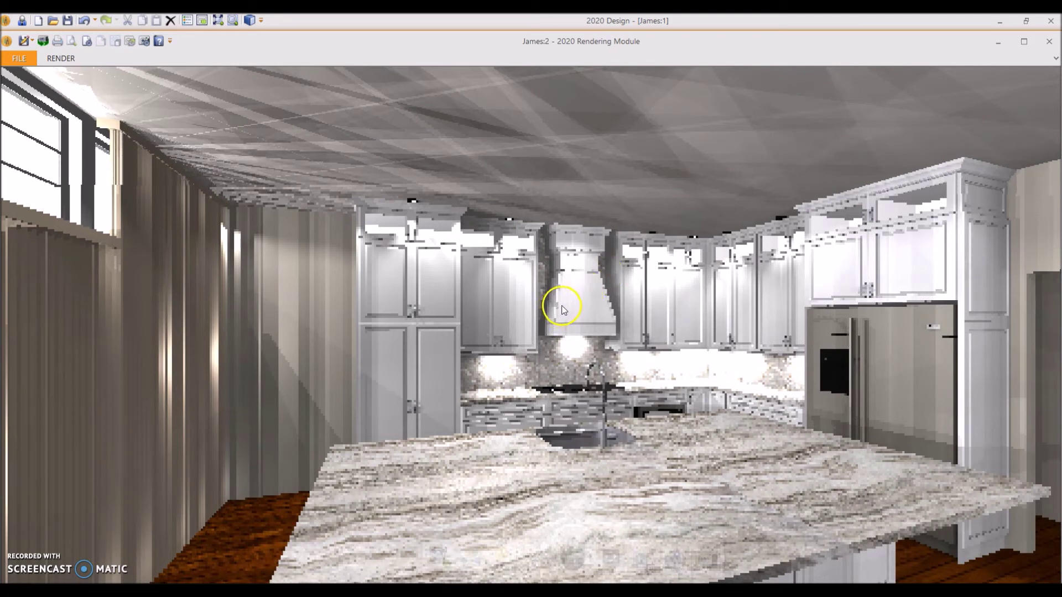
pyautogui.click(563, 309)
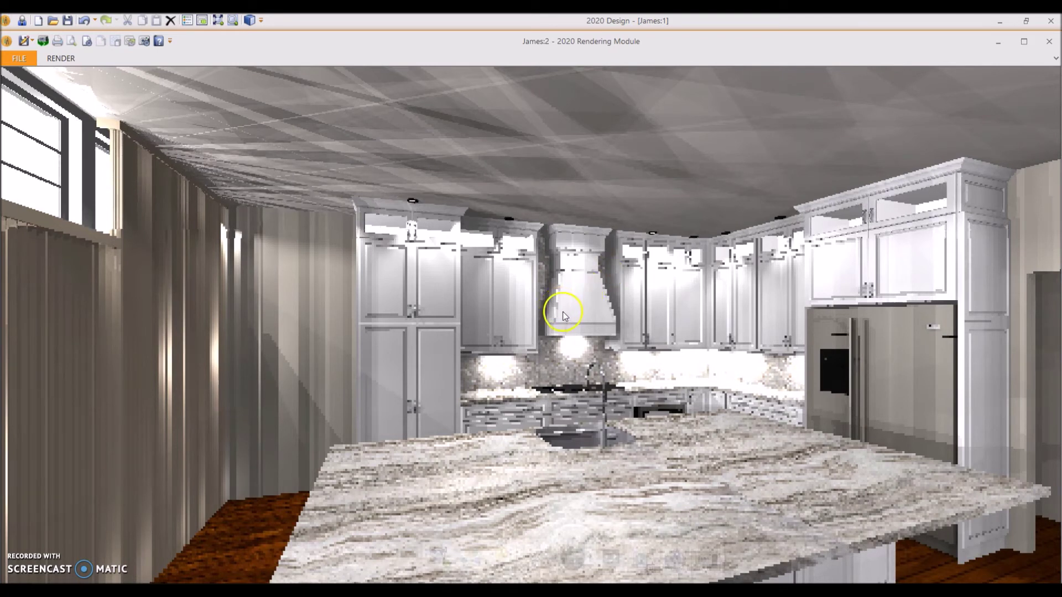
pyautogui.click(577, 331)
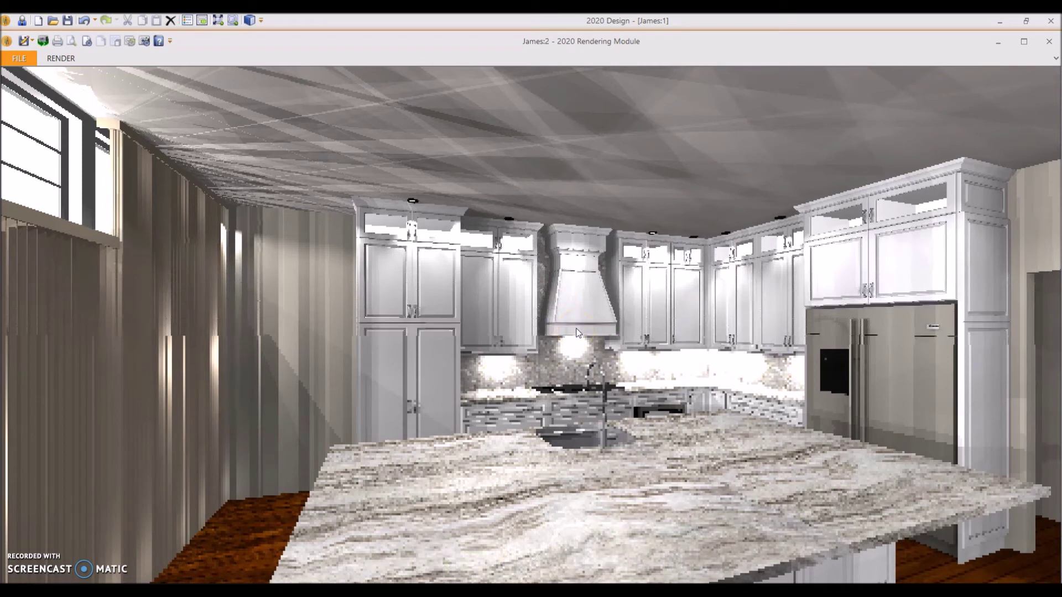
pyautogui.click(580, 331)
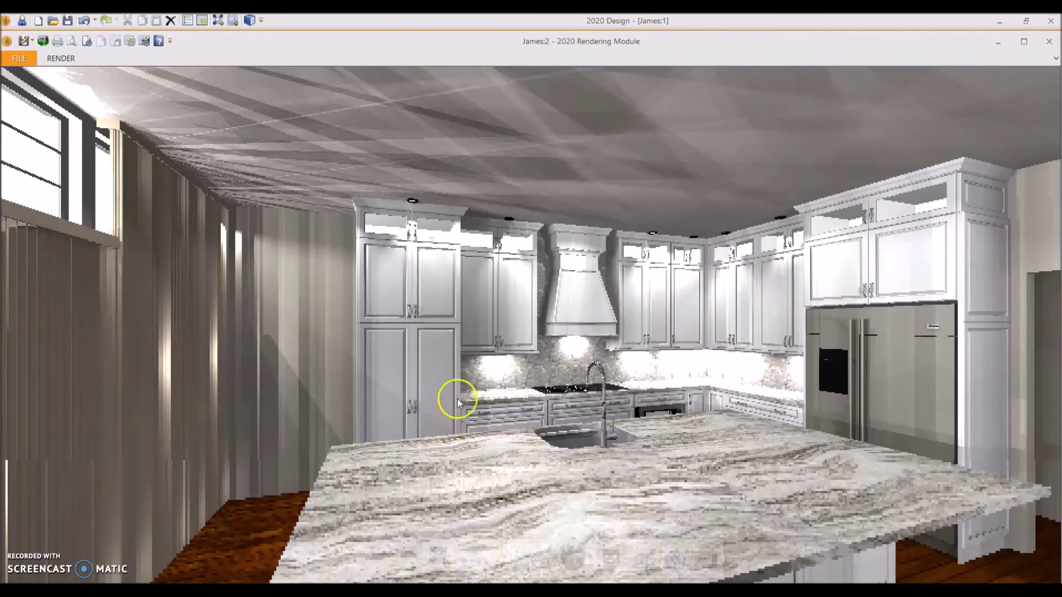
pyautogui.moveTo(489, 367)
pyautogui.mouseDown()
pyautogui.moveTo(700, 356)
pyautogui.moveTo(740, 374)
pyautogui.mouseUp()
pyautogui.scroll(5, 740, 374)
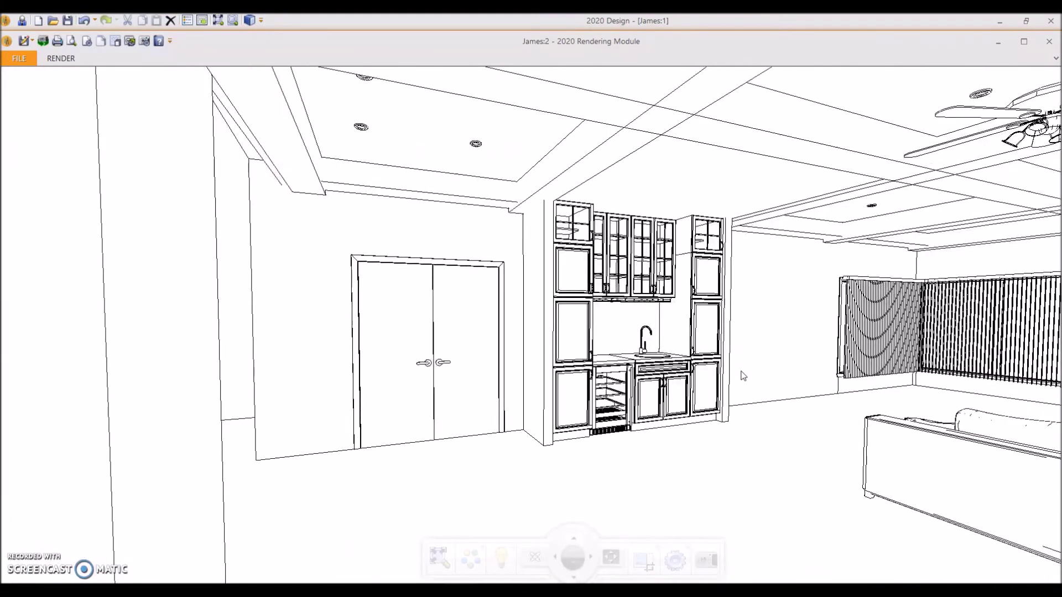
pyautogui.scroll(2, 743, 375)
pyautogui.moveTo(717, 385)
pyautogui.mouseDown()
pyautogui.moveTo(671, 398)
pyautogui.moveTo(413, 403)
pyautogui.moveTo(286, 394)
pyautogui.mouseUp()
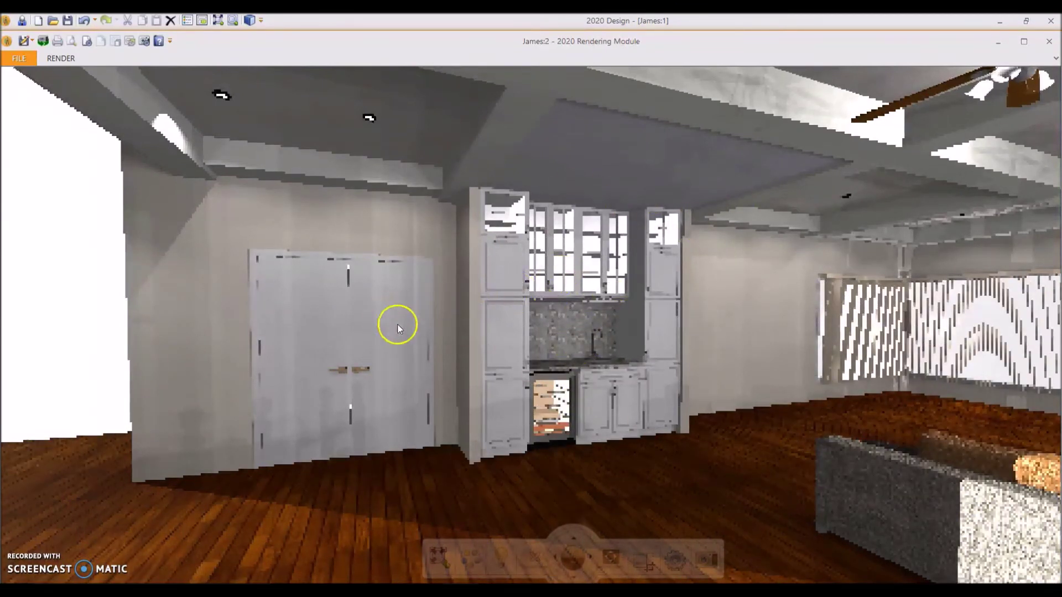
pyautogui.moveTo(496, 332)
pyautogui.mouseDown()
pyautogui.moveTo(104, 331)
pyautogui.moveTo(362, 336)
pyautogui.mouseUp()
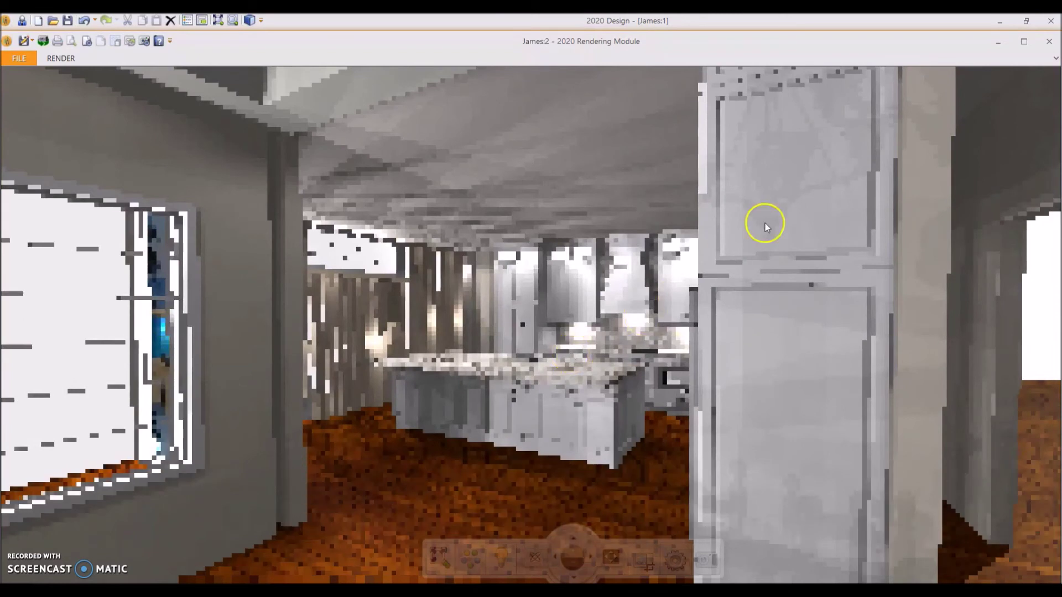
pyautogui.click(1050, 42)
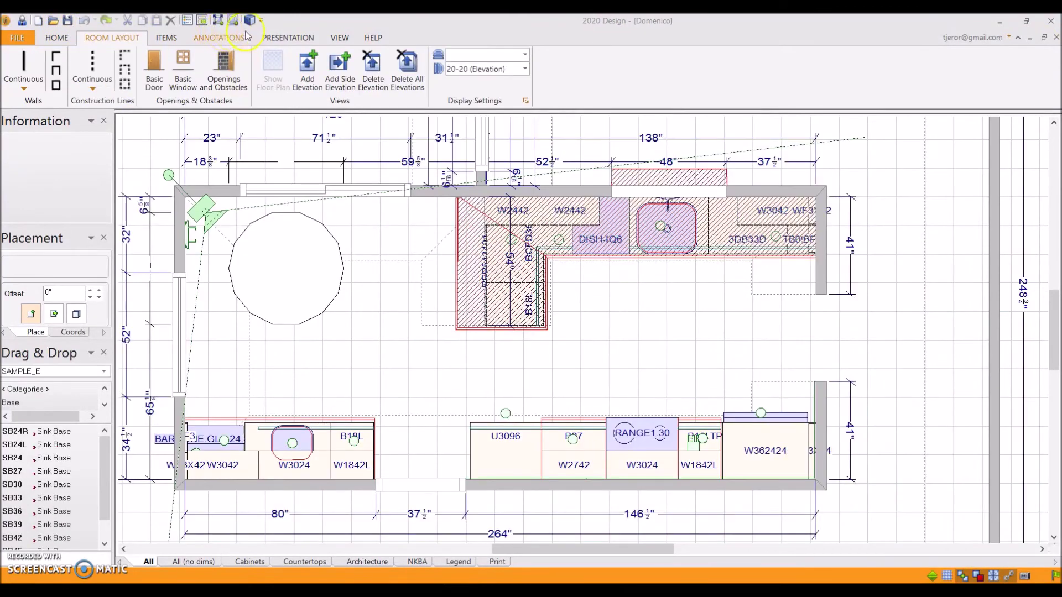
# Step: View the rendering of the second kitchen design and close it
pyautogui.click(307, 83)
pyautogui.click(455, 177)
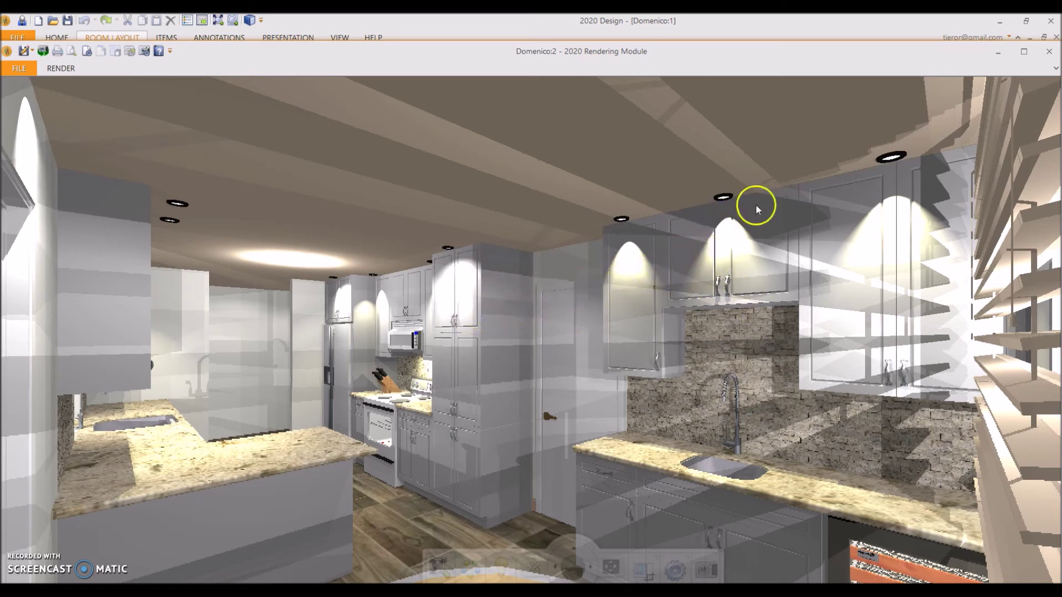
pyautogui.click(1051, 54)
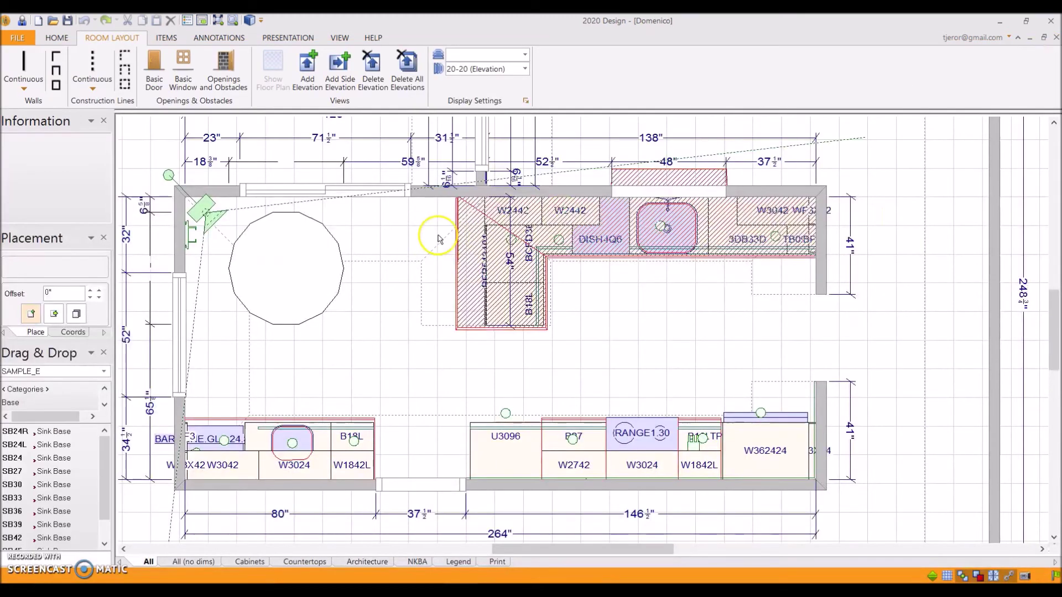
# Step: Set the base door style of the SAMPLE_E_1 catalog to 12 in the global attributes
pyautogui.click(287, 38)
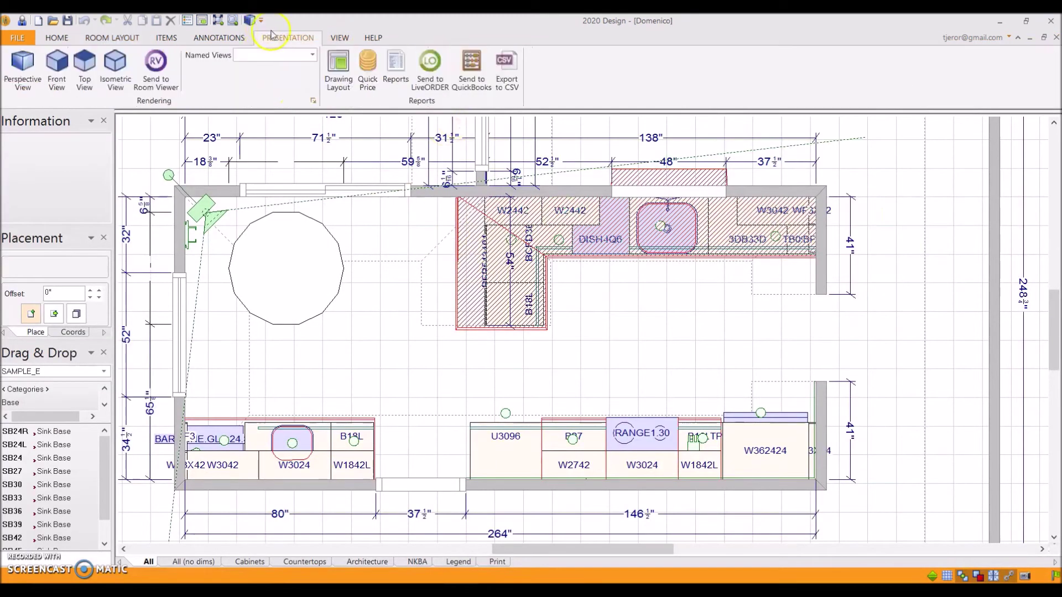
pyautogui.click(219, 38)
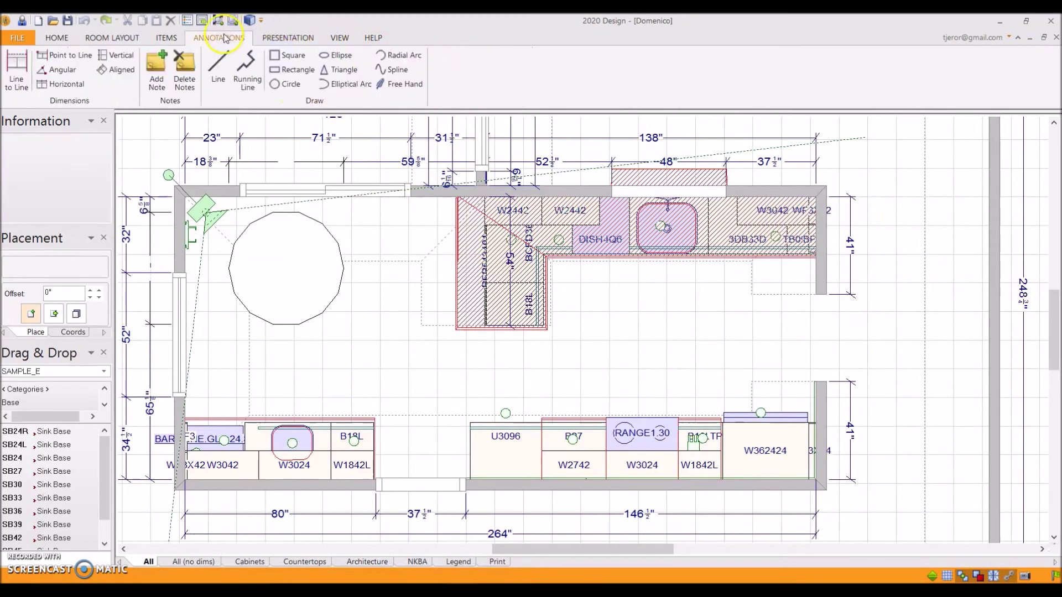
pyautogui.click(307, 42)
pyautogui.click(158, 40)
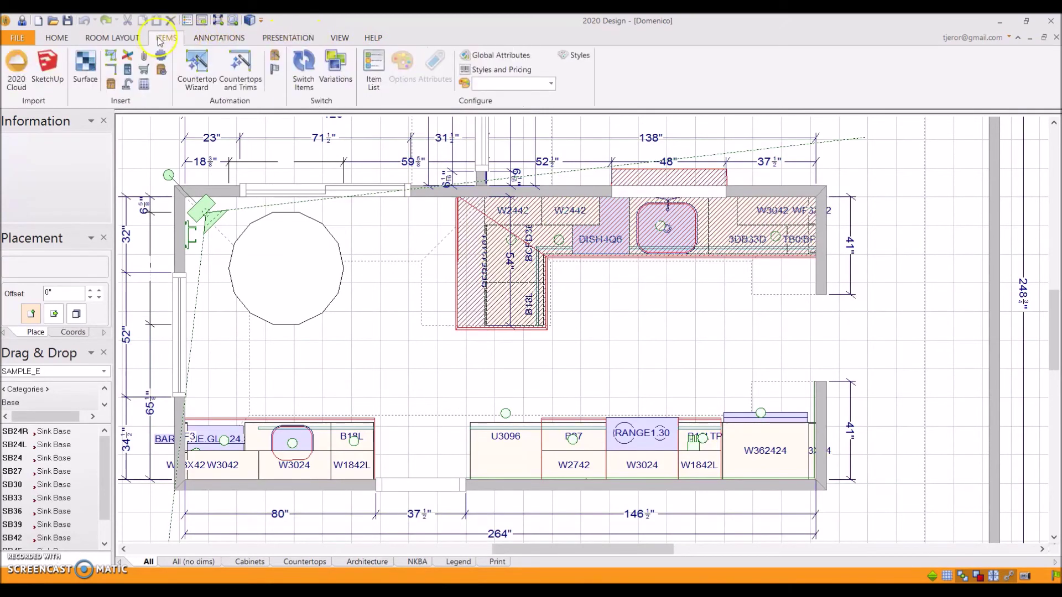
pyautogui.click(501, 55)
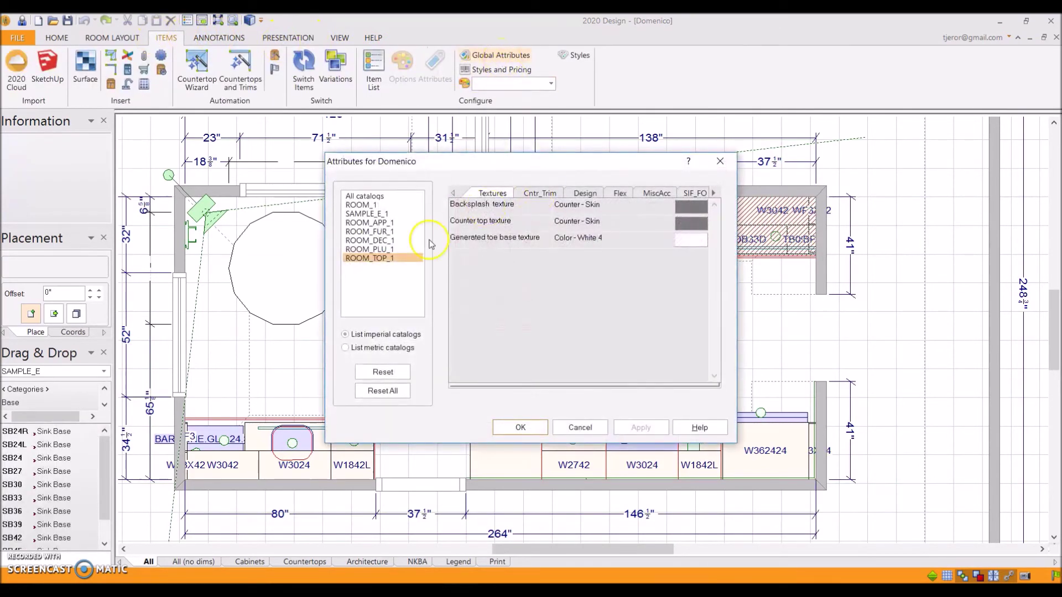
pyautogui.click(367, 213)
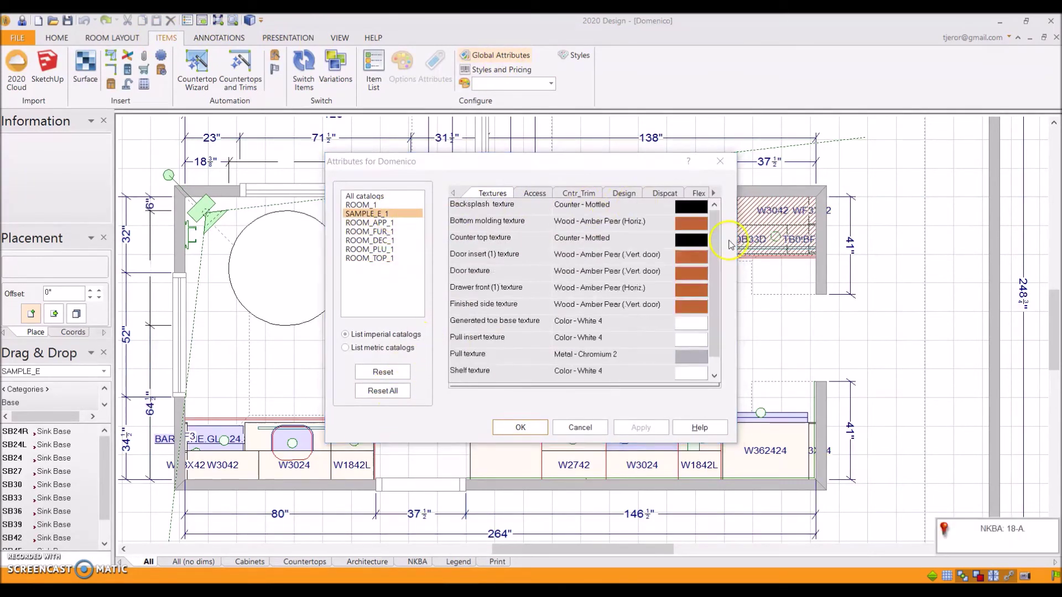
pyautogui.click(710, 204)
pyautogui.click(714, 193)
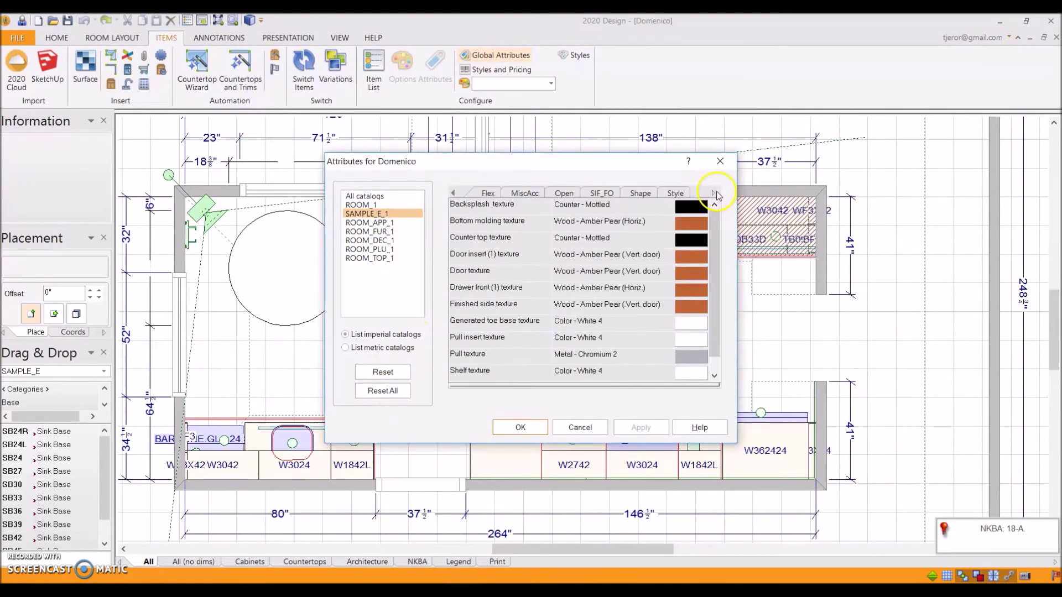
pyautogui.click(675, 193)
pyautogui.click(699, 223)
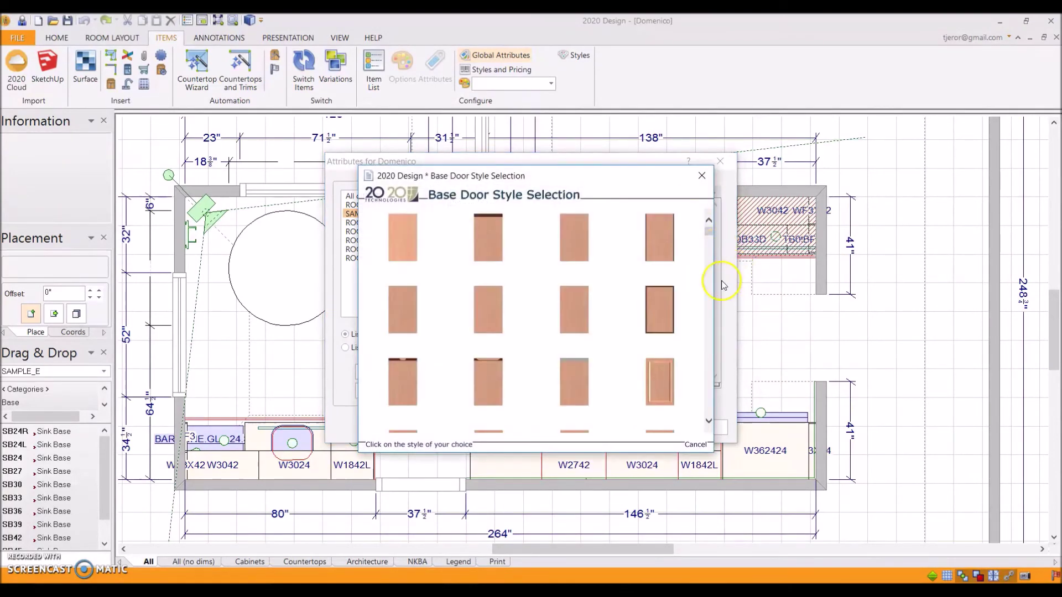
pyautogui.doubleClick(644, 387)
# Step: Set the catalog's tall door, wall door and drawer styles to 12 as well
pyautogui.click(700, 241)
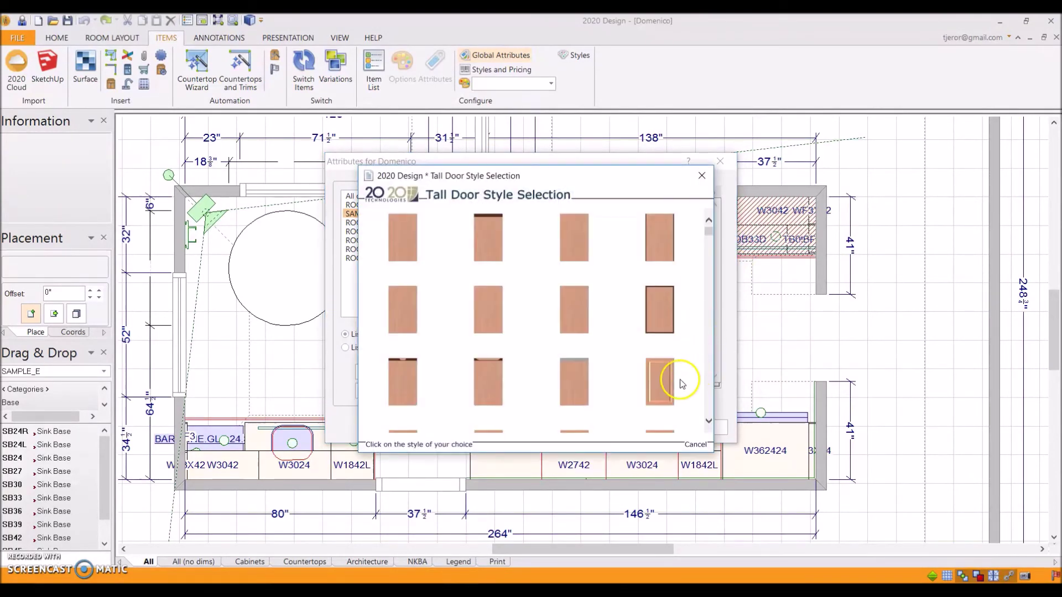
pyautogui.doubleClick(676, 380)
pyautogui.click(699, 256)
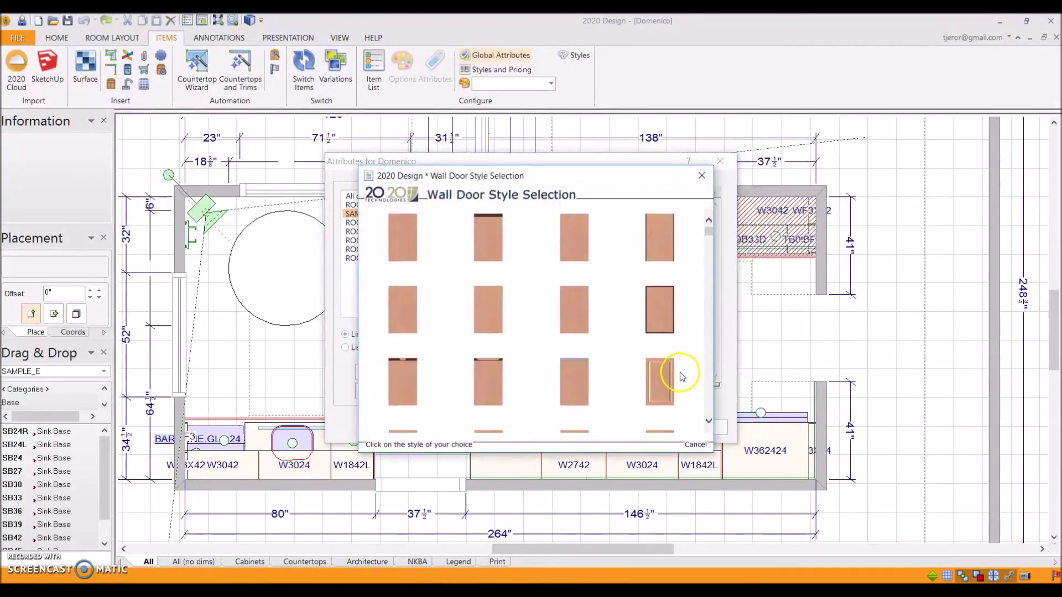
pyautogui.doubleClick(674, 376)
pyautogui.click(700, 290)
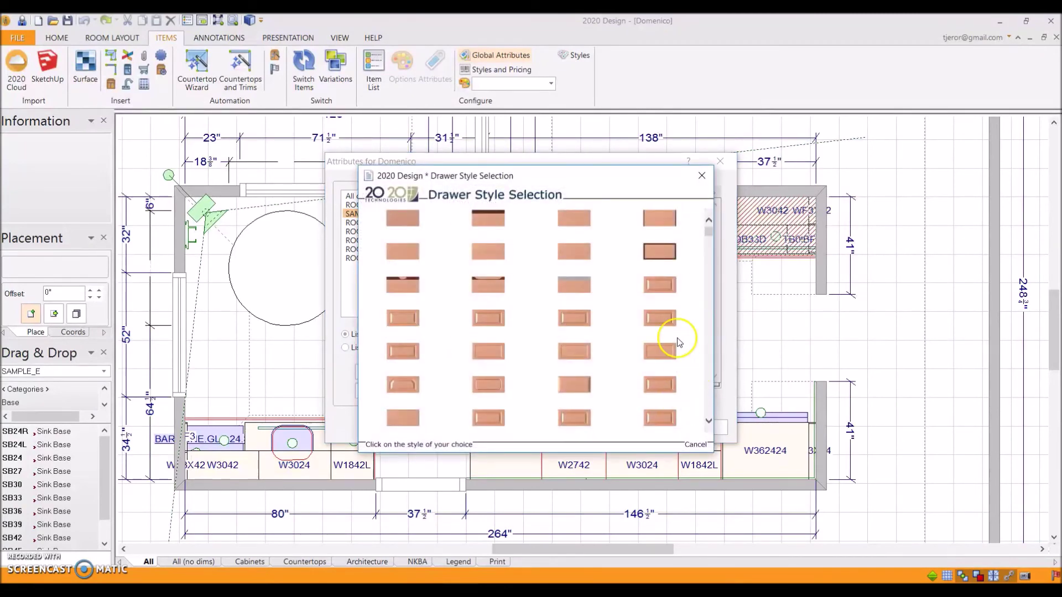
pyautogui.doubleClick(660, 281)
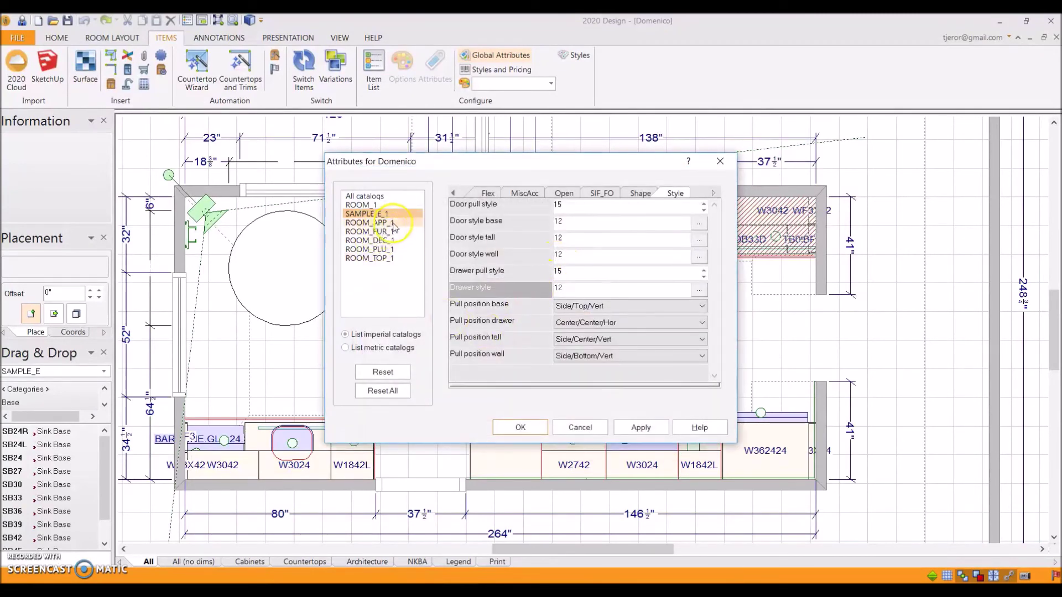
# Step: Set the catalog's backsplash texture to vtimxrajzbuard4hsj78 from the user texture library
pyautogui.click(453, 193)
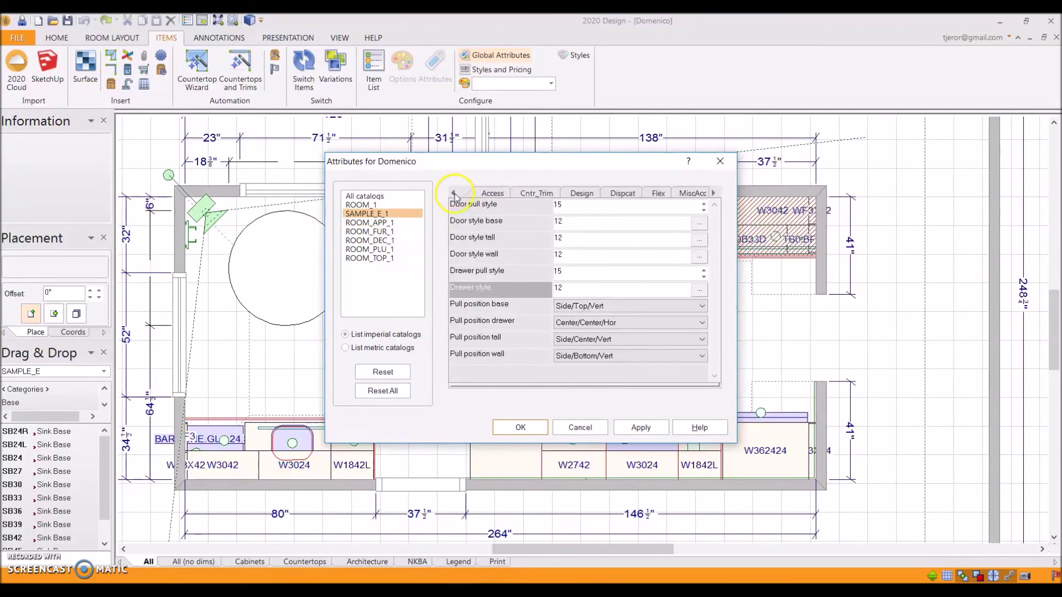
pyautogui.click(482, 194)
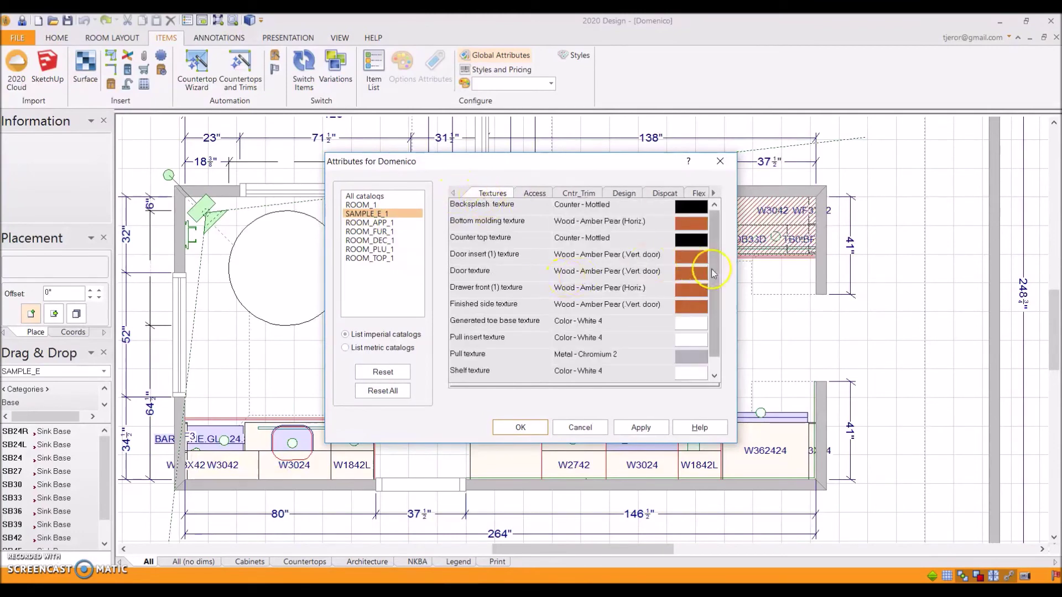
pyautogui.click(692, 206)
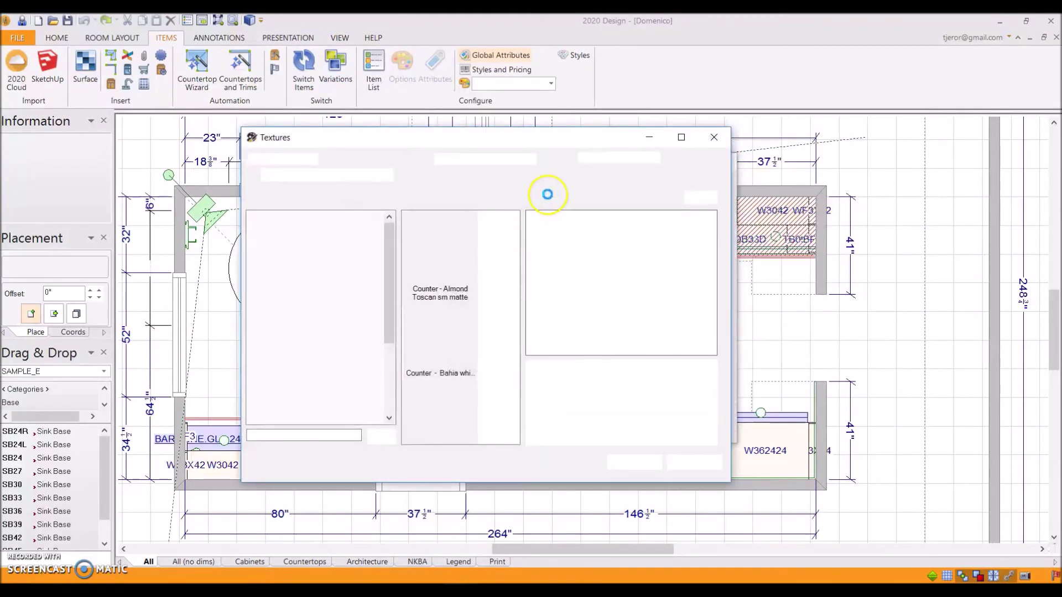
pyautogui.click(619, 158)
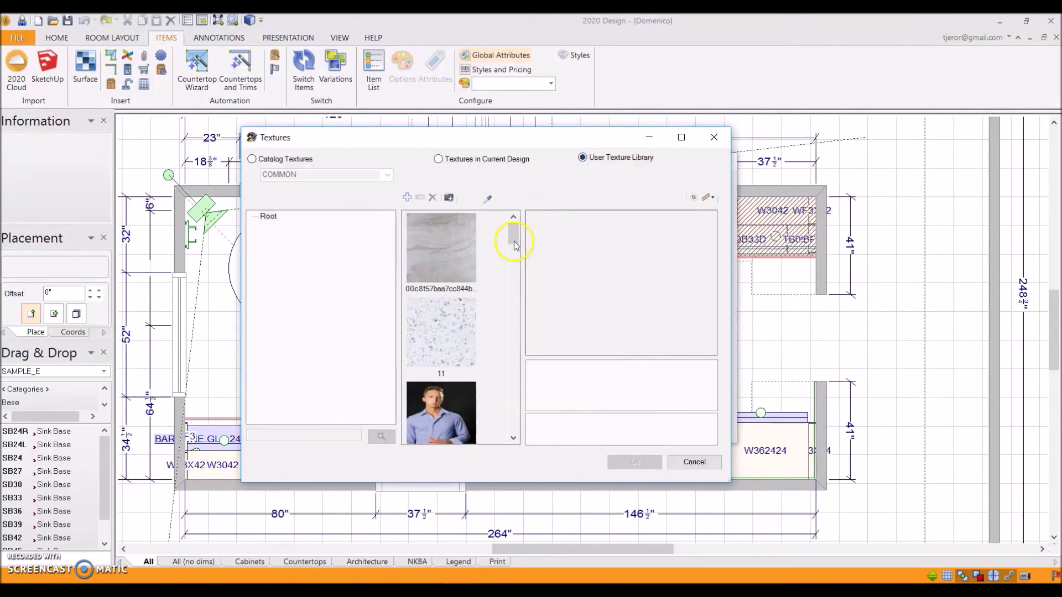
pyautogui.moveTo(514, 234); pyautogui.dragTo(510, 434)
pyautogui.click(440, 251)
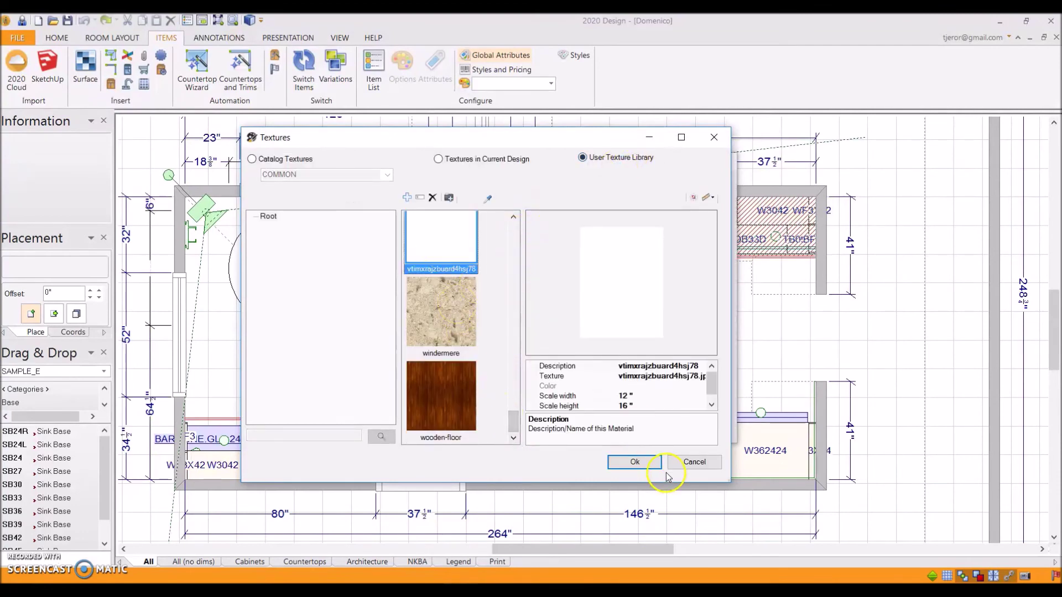
pyautogui.click(635, 462)
# Step: Set the bottom molding texture to vtimxrajzbuard4hsj78 from the textures in the current design
pyautogui.click(691, 223)
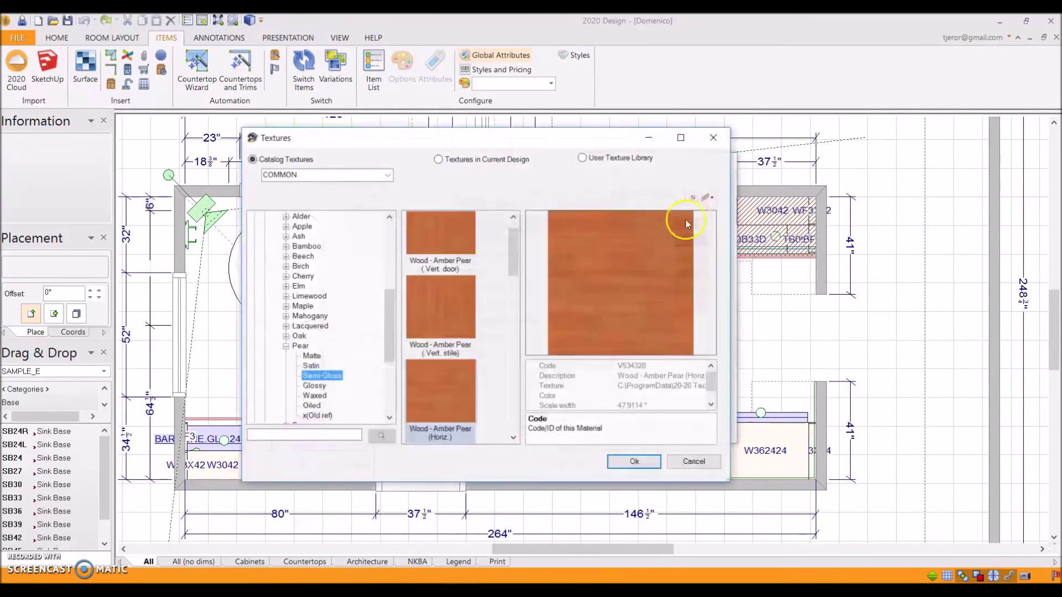
pyautogui.click(514, 159)
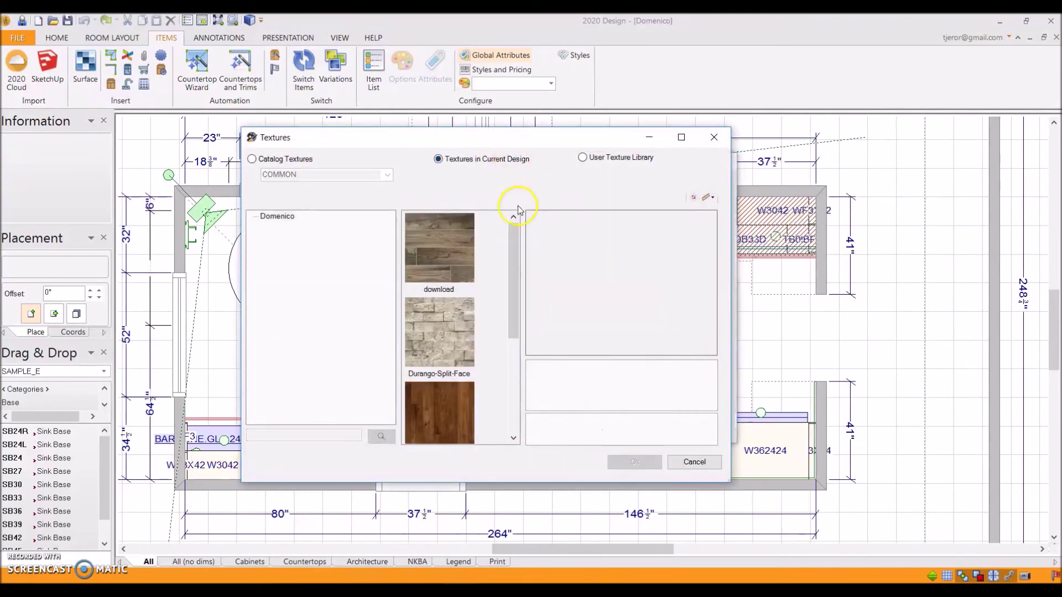
pyautogui.moveTo(515, 222); pyautogui.dragTo(503, 373)
pyautogui.click(439, 313)
pyautogui.click(644, 462)
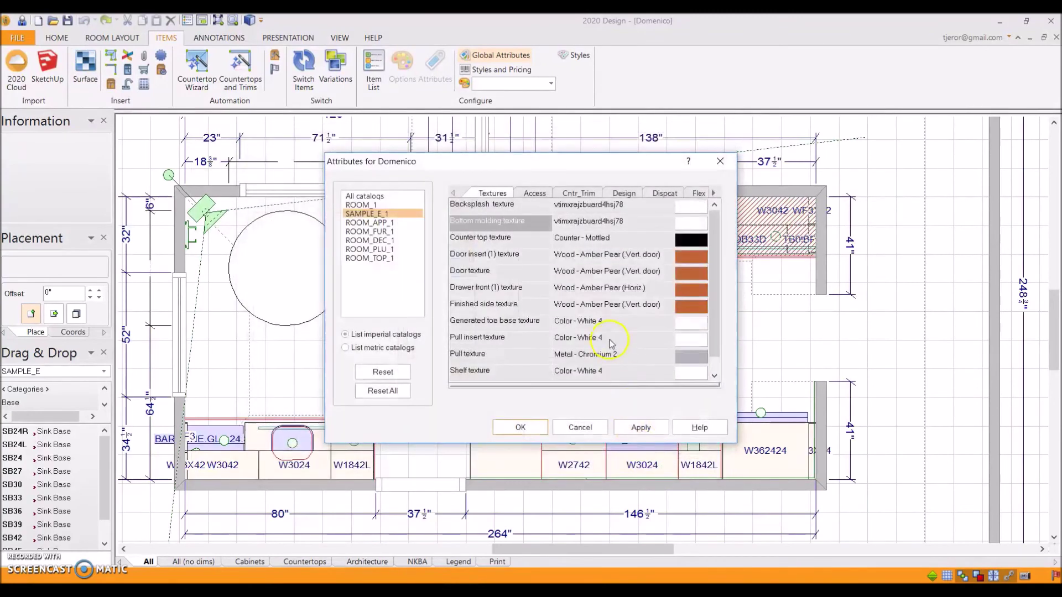
# Step: Set the door insert (1) texture to vtimxrajzbuard4hsj78 from the textures in the current design
pyautogui.click(698, 254)
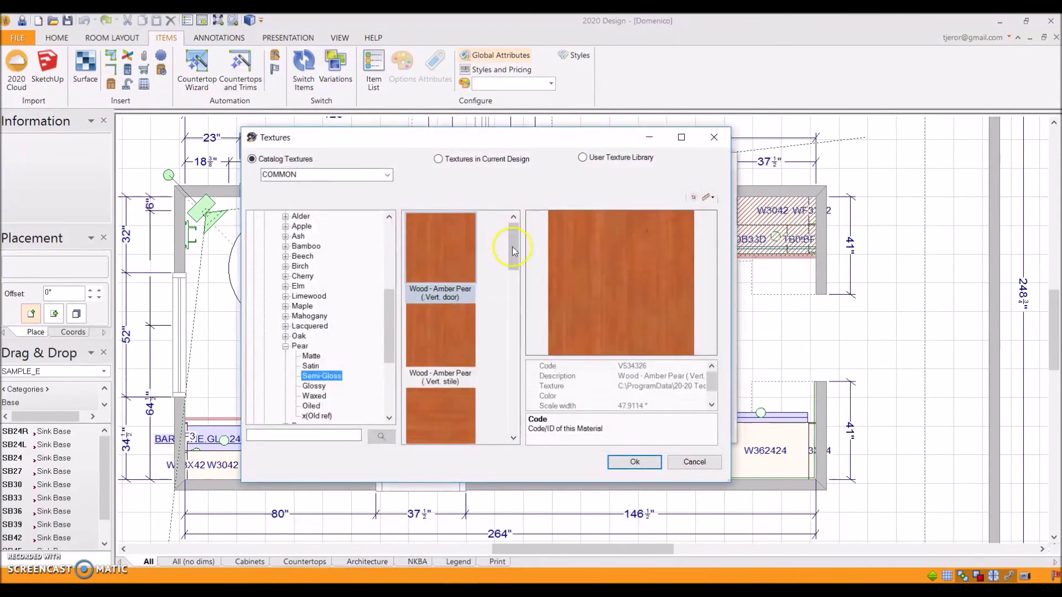
pyautogui.click(513, 158)
pyautogui.moveTo(514, 222); pyautogui.dragTo(501, 354)
pyautogui.click(464, 347)
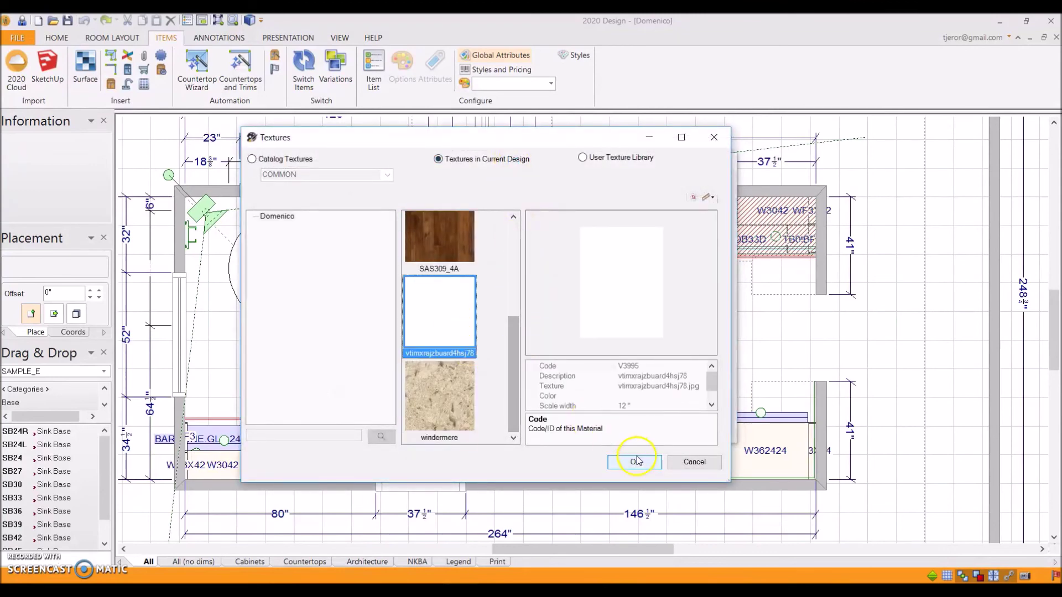
pyautogui.click(636, 461)
# Step: Set the door texture to vtimxrajzbuard4hsj78 from the textures in the current design
pyautogui.click(691, 273)
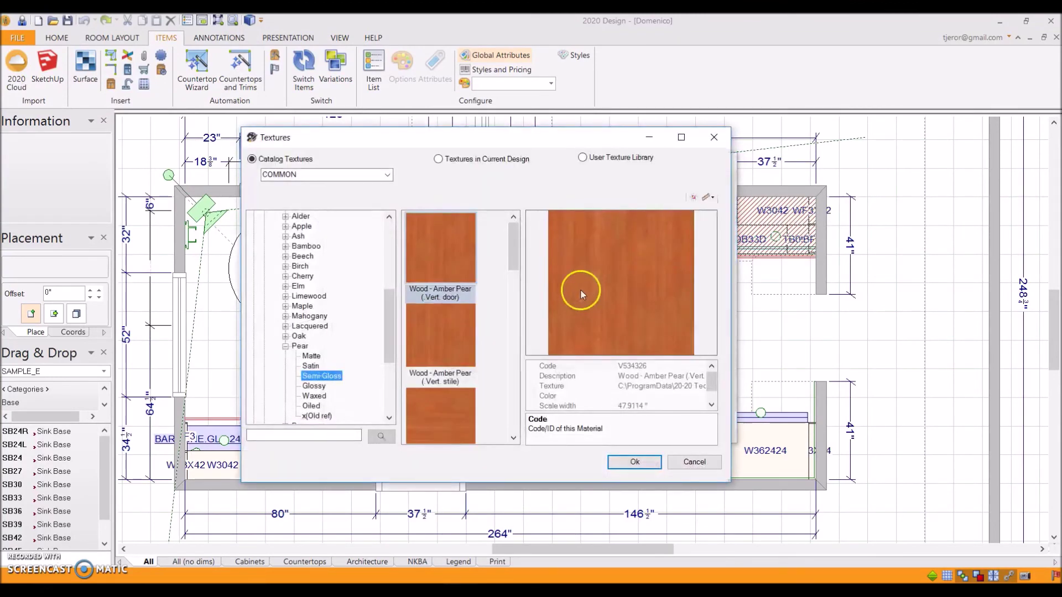
pyautogui.click(509, 159)
pyautogui.moveTo(513, 221); pyautogui.dragTo(517, 360)
pyautogui.click(442, 316)
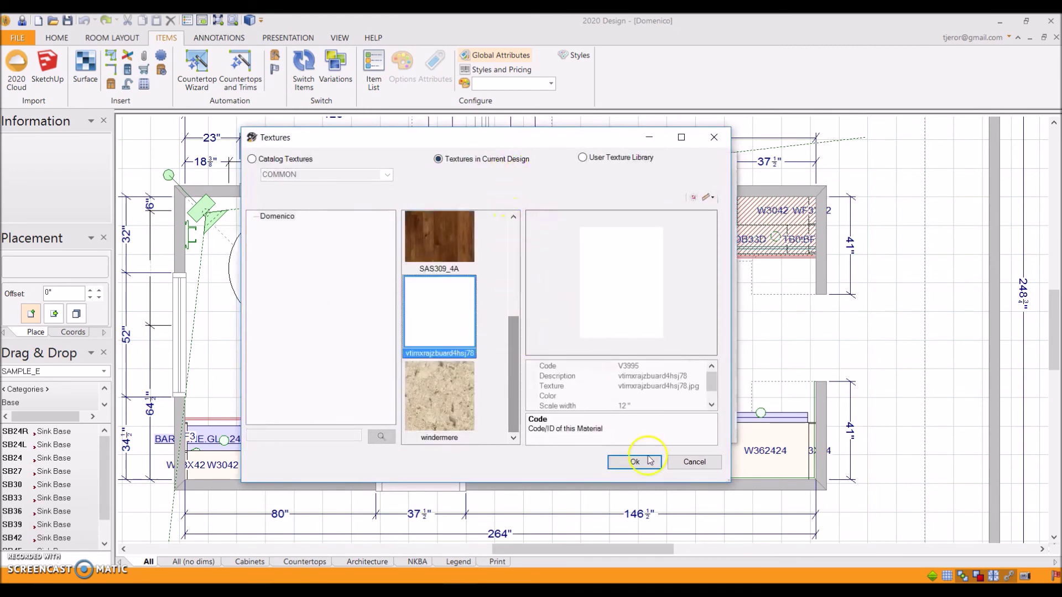
pyautogui.click(636, 462)
# Step: Set the drawer front (1) texture to vtimxrajzbuard4hsj78 from the textures in the current design
pyautogui.click(691, 290)
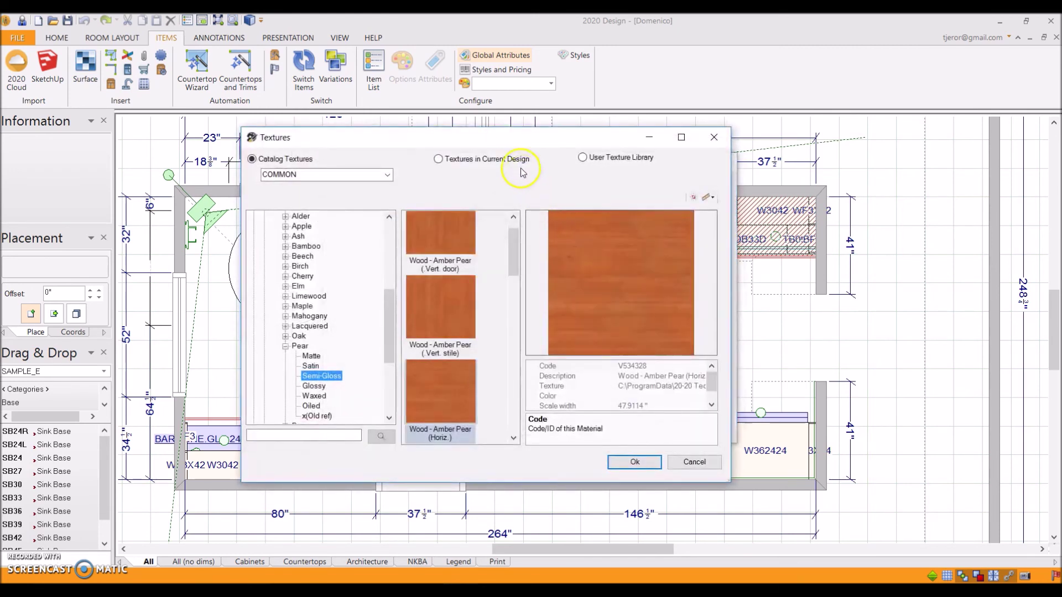
pyautogui.click(518, 165)
pyautogui.moveTo(514, 249); pyautogui.dragTo(512, 328)
pyautogui.click(441, 310)
pyautogui.click(636, 461)
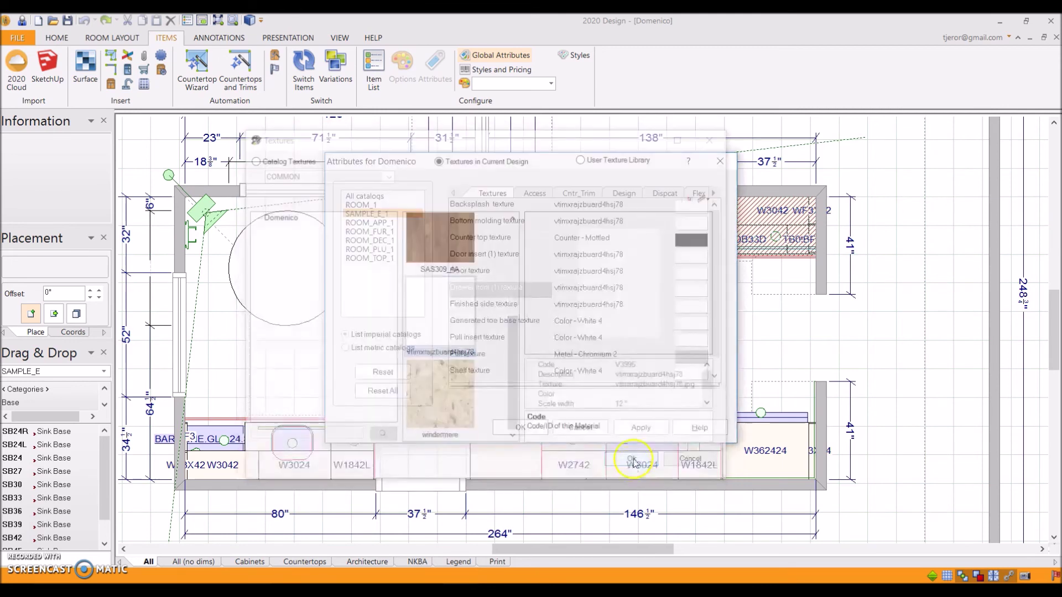
# Step: Set the generated toe base texture to vtimxrajzbuard4hsj78 from the textures in the current design
pyautogui.click(697, 328)
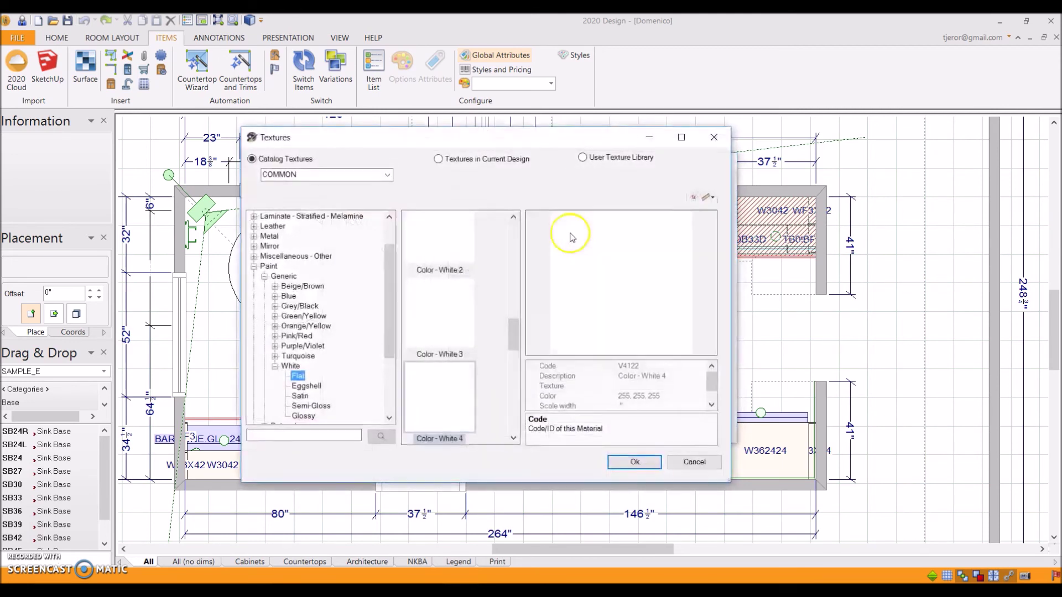
pyautogui.click(438, 159)
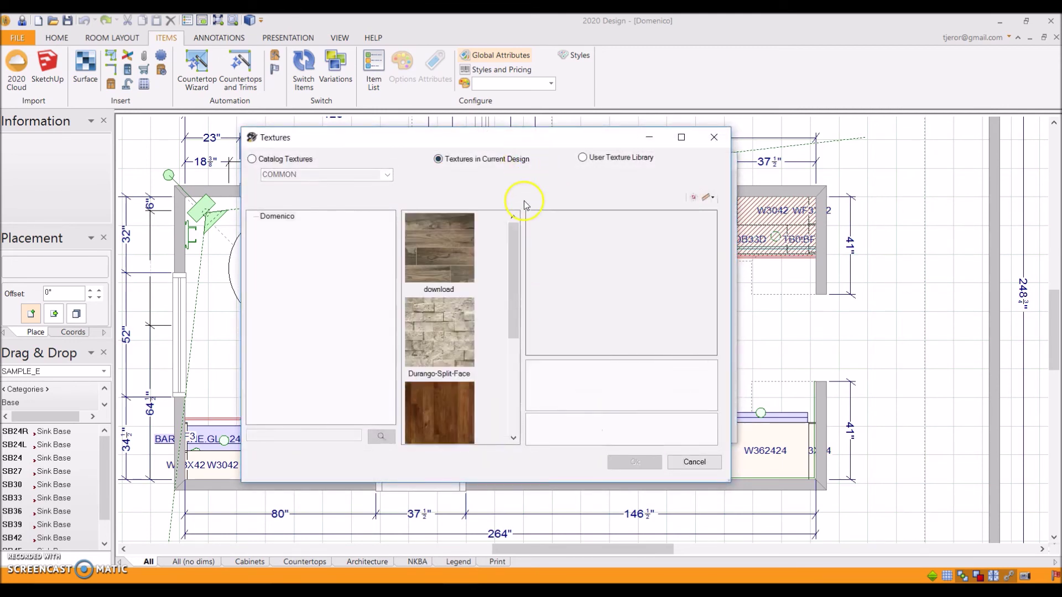
pyautogui.moveTo(513, 260); pyautogui.dragTo(512, 363)
pyautogui.click(440, 310)
pyautogui.click(634, 462)
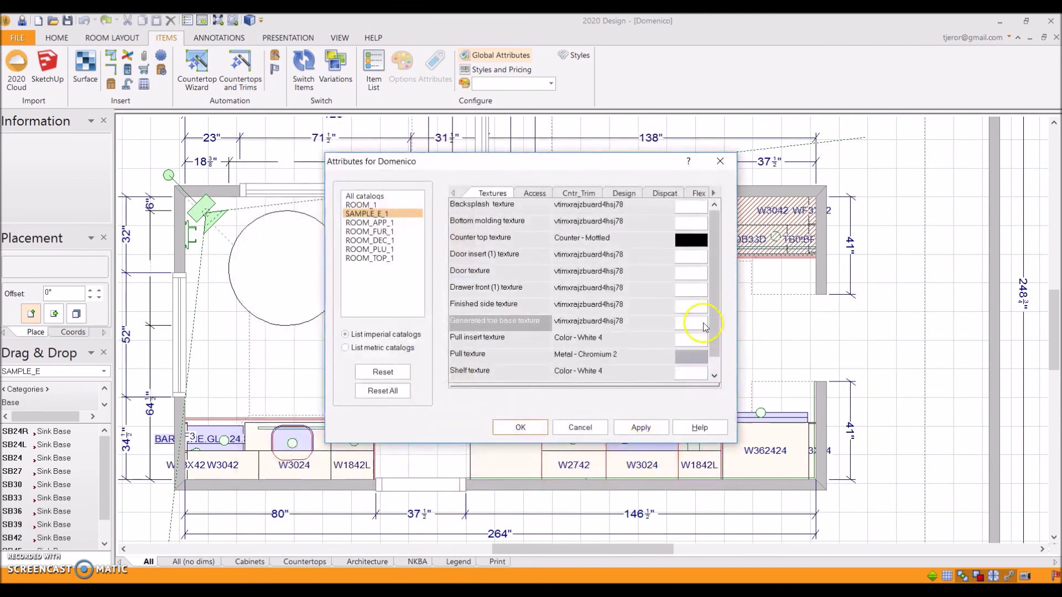
# Step: Set the pull insert texture to vtimxrajzbuard4hsj78 from the textures in the current design
pyautogui.click(695, 331)
pyautogui.click(438, 159)
pyautogui.moveTo(511, 232); pyautogui.dragTo(508, 360)
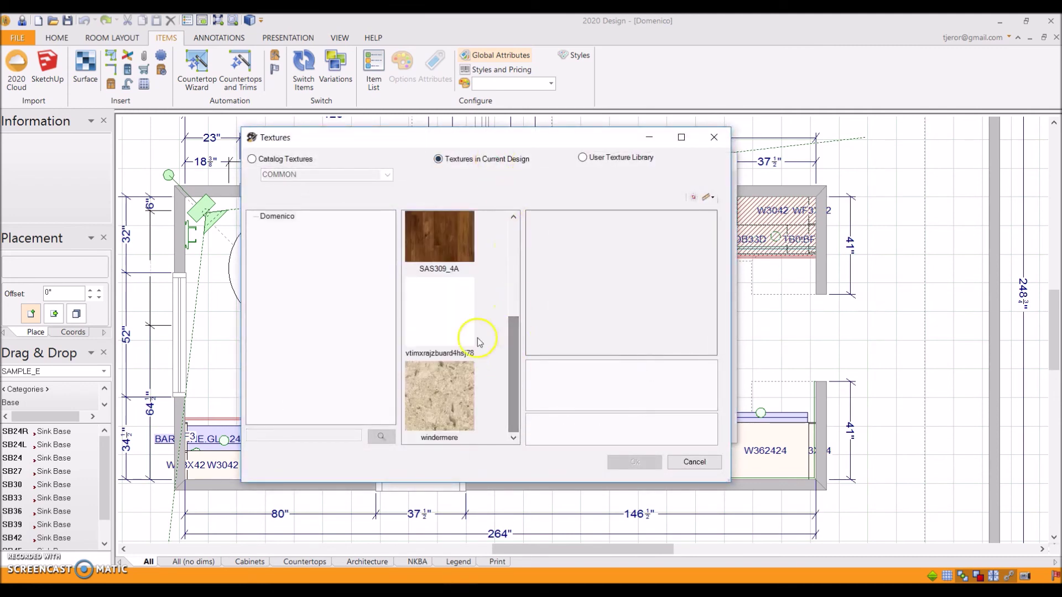
pyautogui.click(440, 310)
pyautogui.click(635, 462)
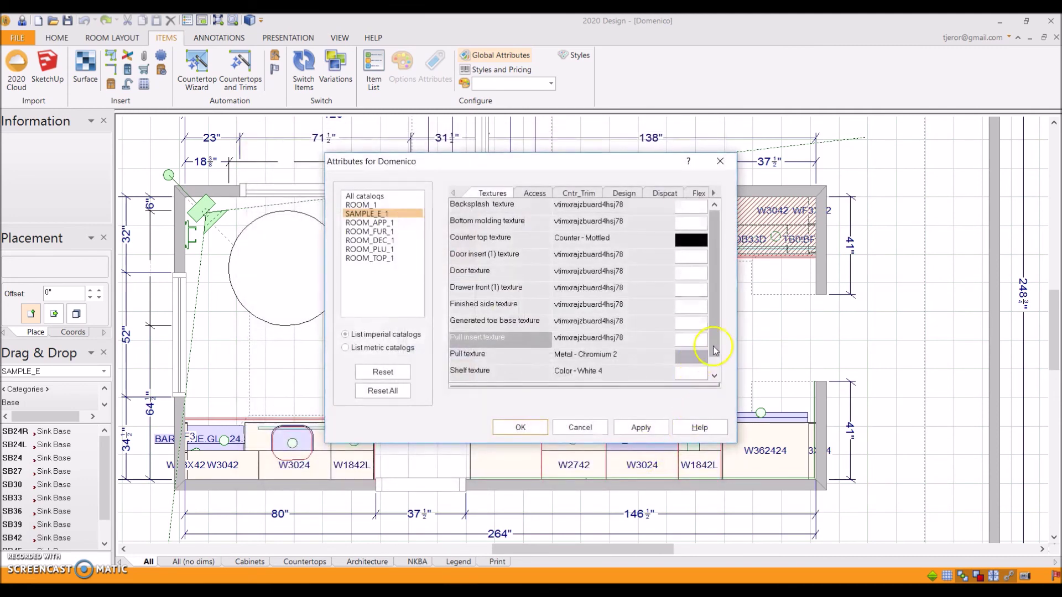
# Step: Set the shelf texture to vtimxrajzbuard4hsj78 from the textures in the current design
pyautogui.scroll(-1, 712, 356)
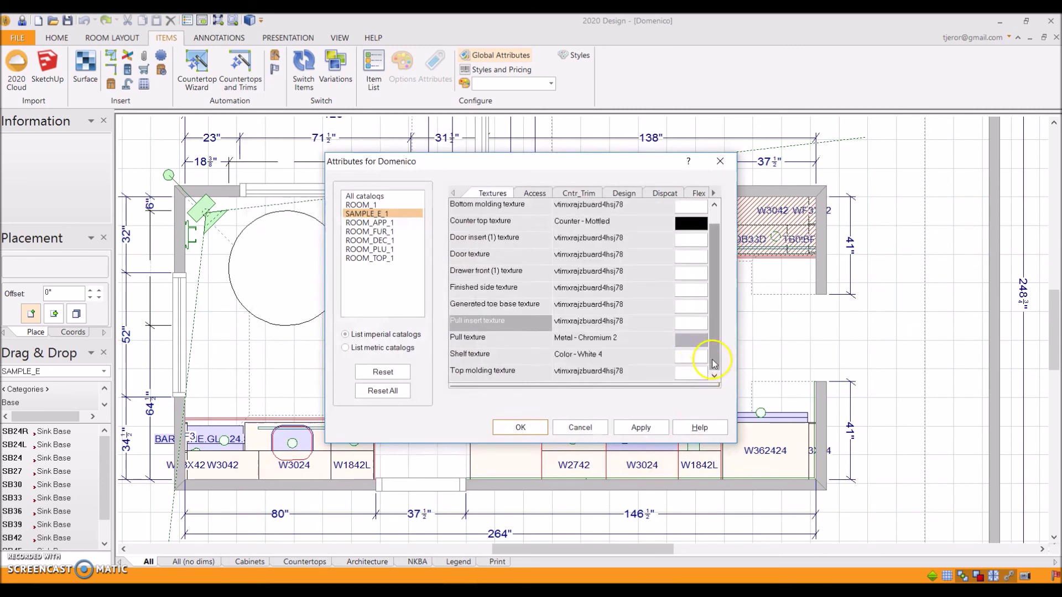
pyautogui.click(698, 362)
pyautogui.click(472, 158)
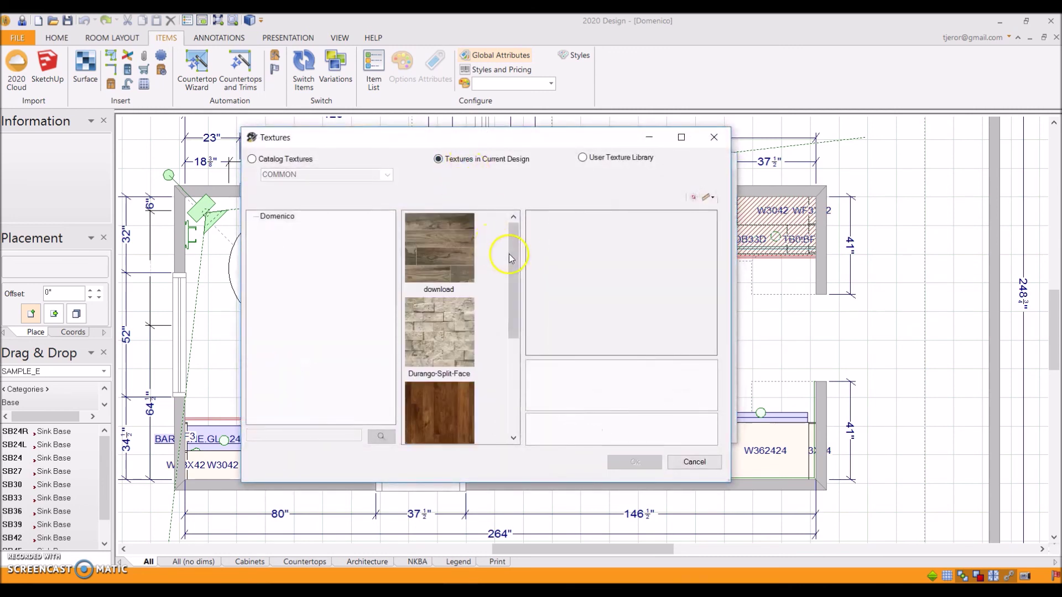
pyautogui.scroll(-3, 519, 245)
pyautogui.click(457, 307)
pyautogui.click(635, 461)
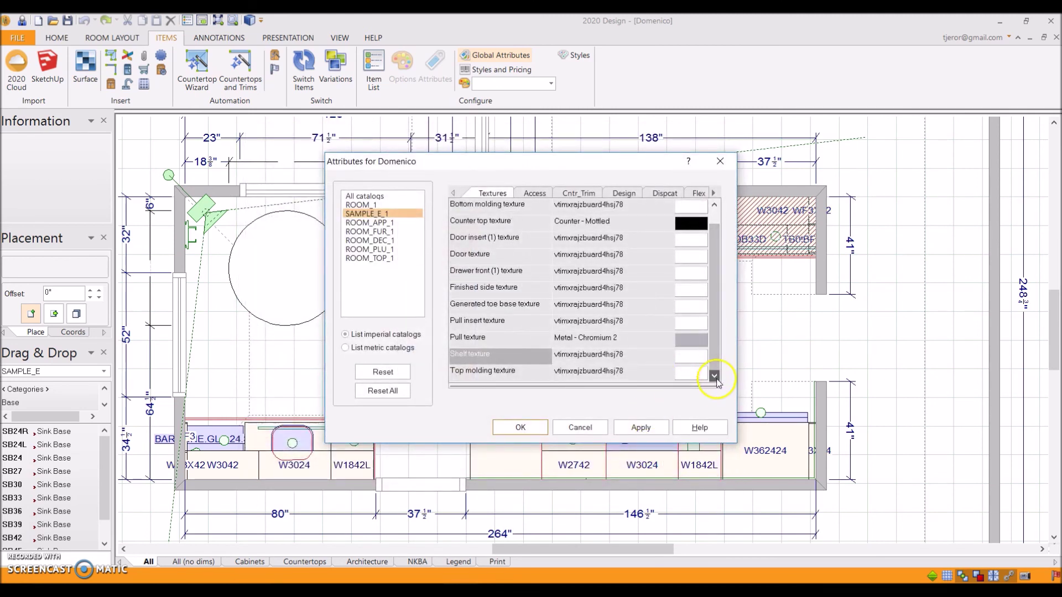
# Step: Apply the style and texture changes, close the global attributes and view the kitchen's rendering
pyautogui.click(714, 205)
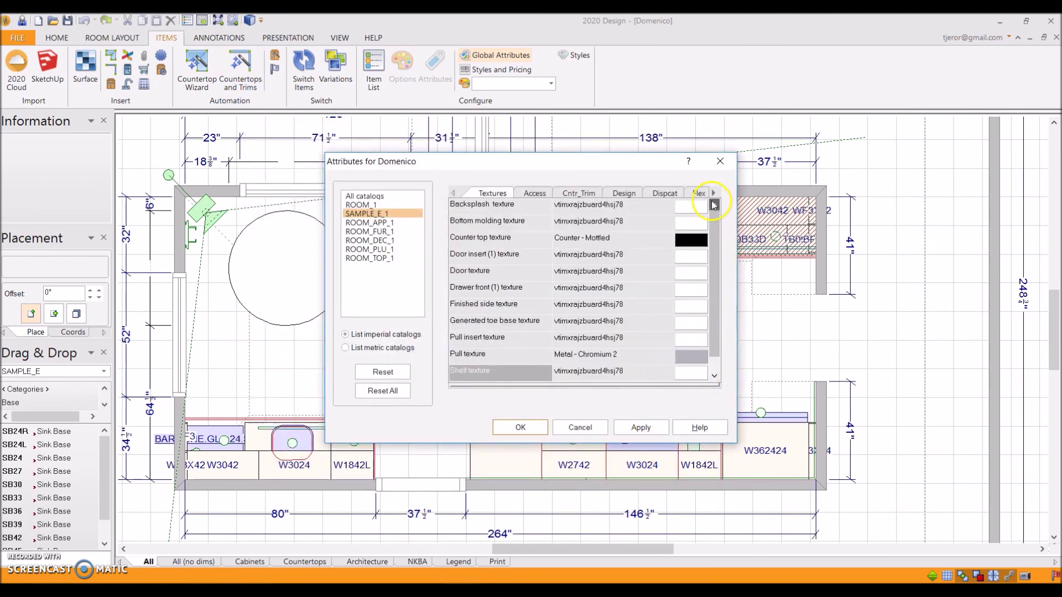
pyautogui.click(643, 427)
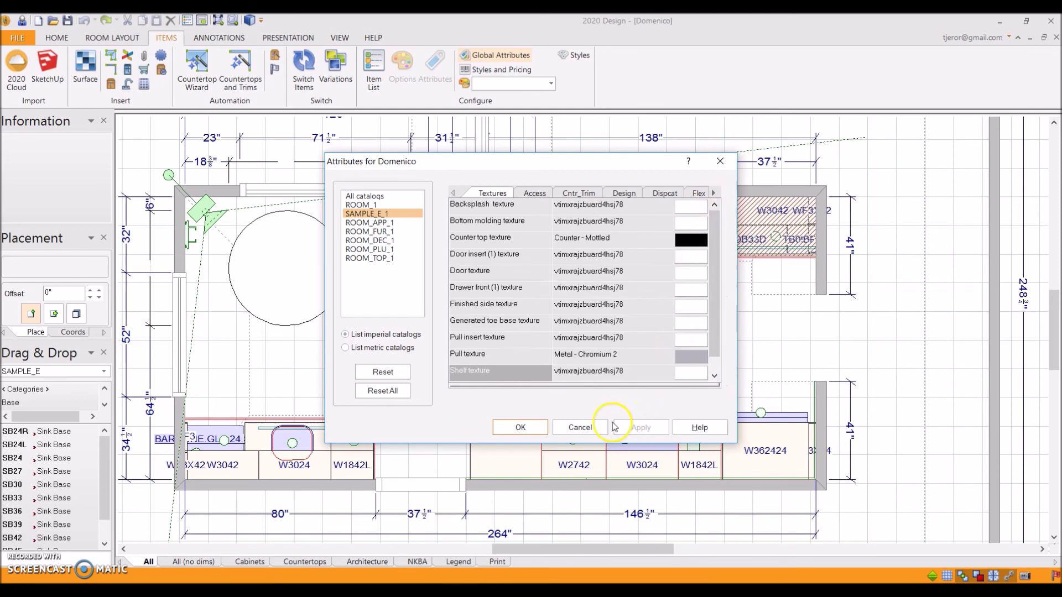
pyautogui.click(542, 427)
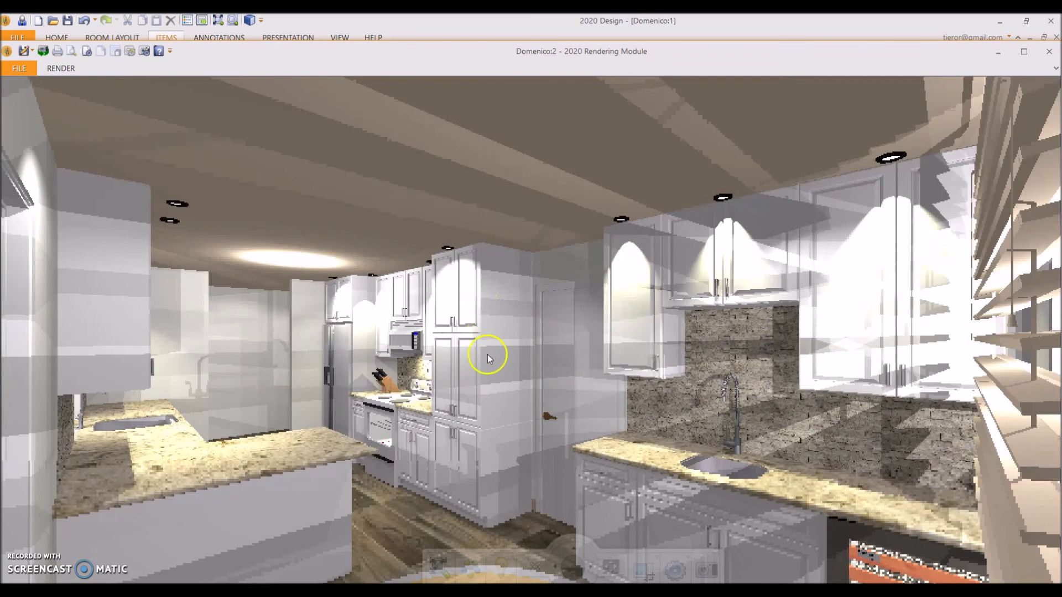
pyautogui.click(516, 381)
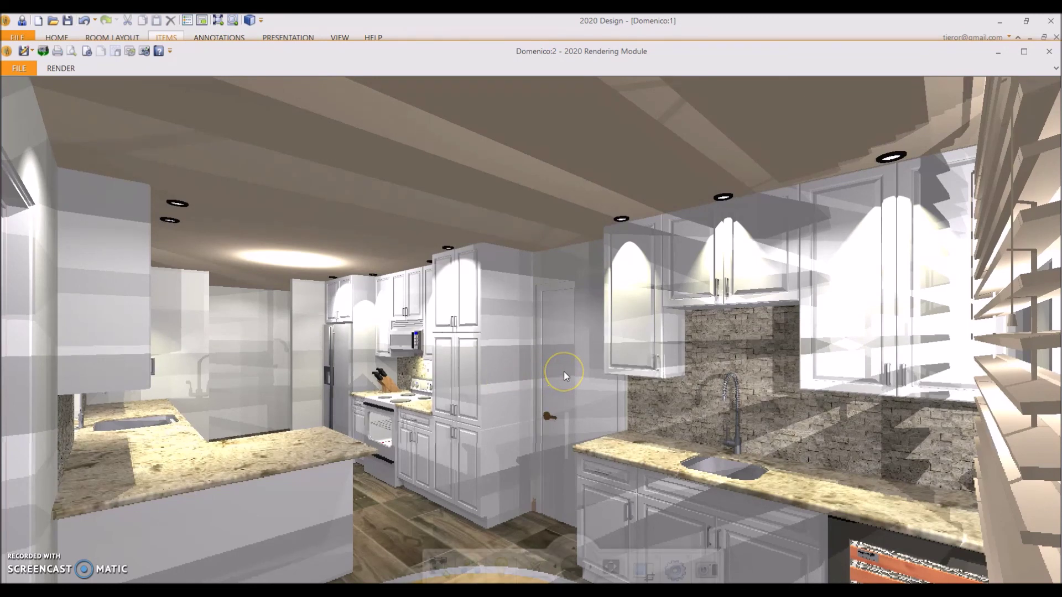